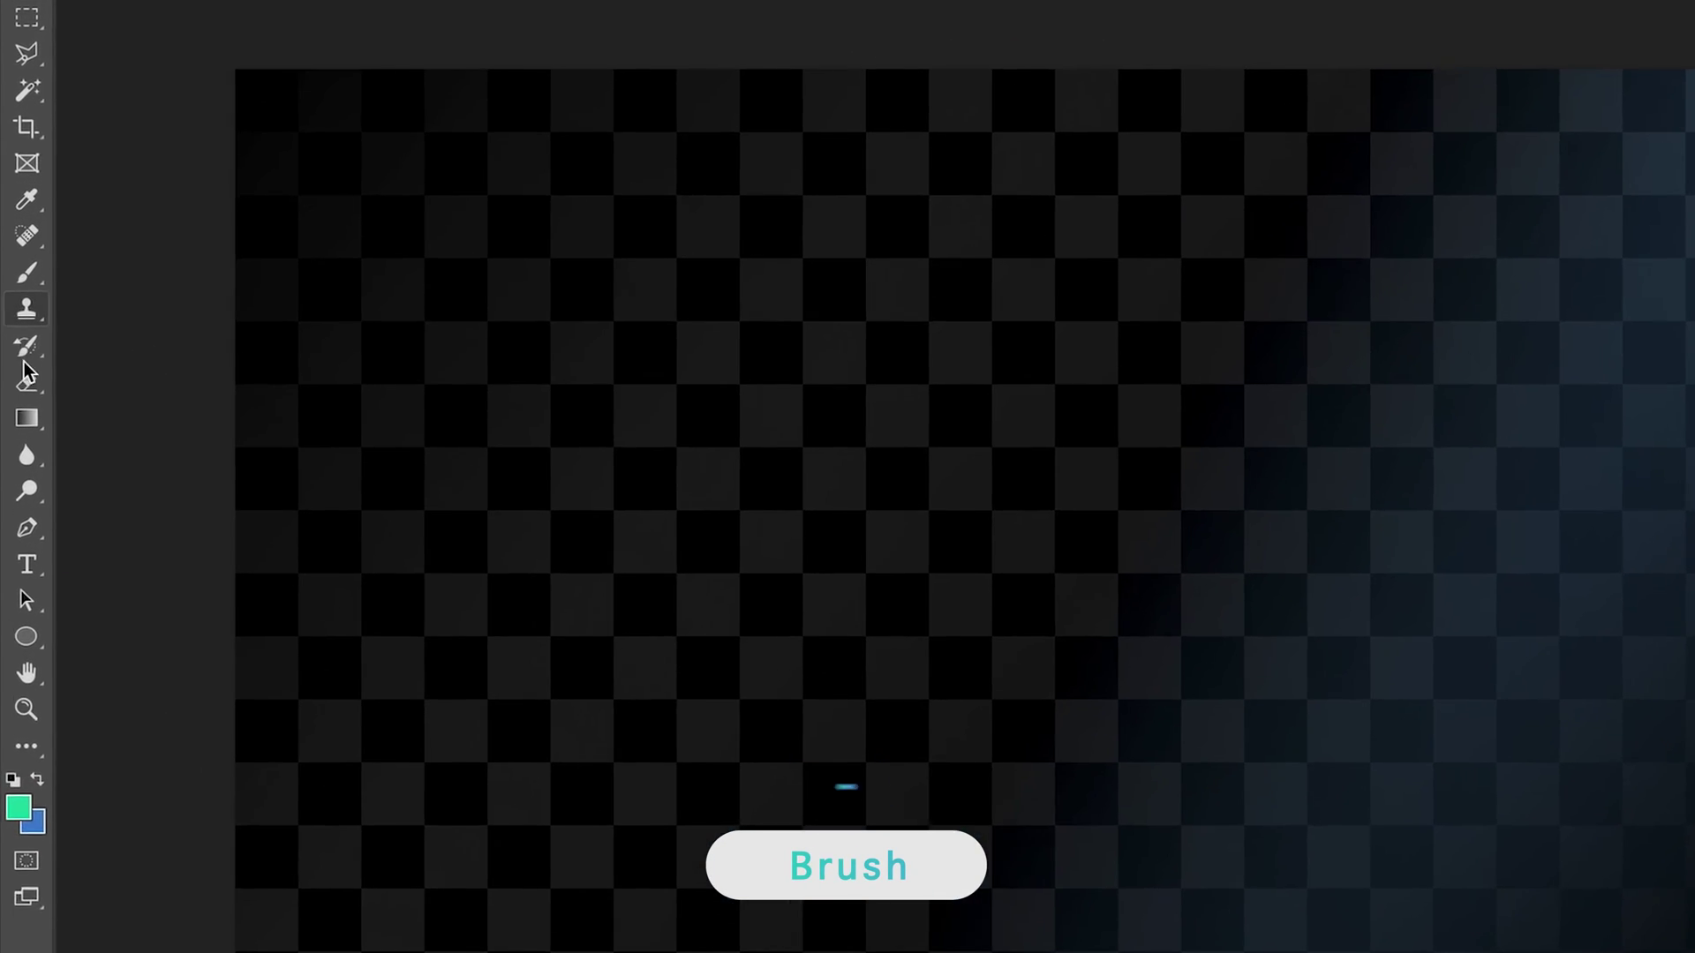
Switch to the Brush Tool with the B shortcut
key(b)
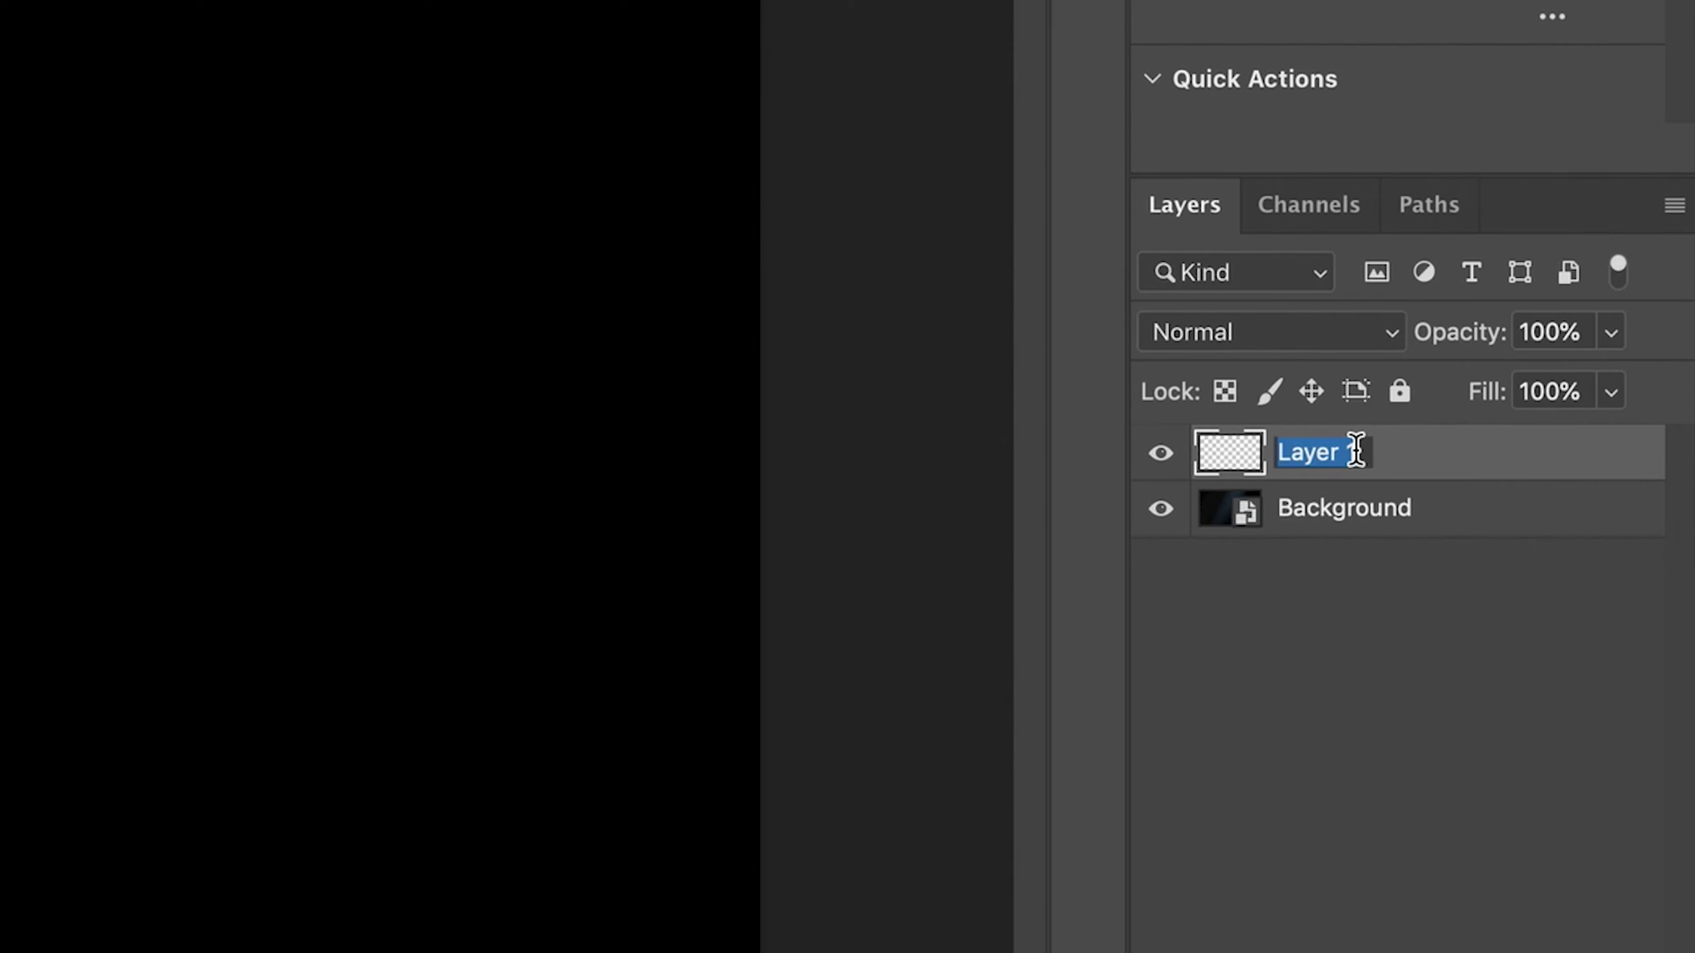
Name the new layer 'Brush', then make the Brush layer active again
text(Brush)
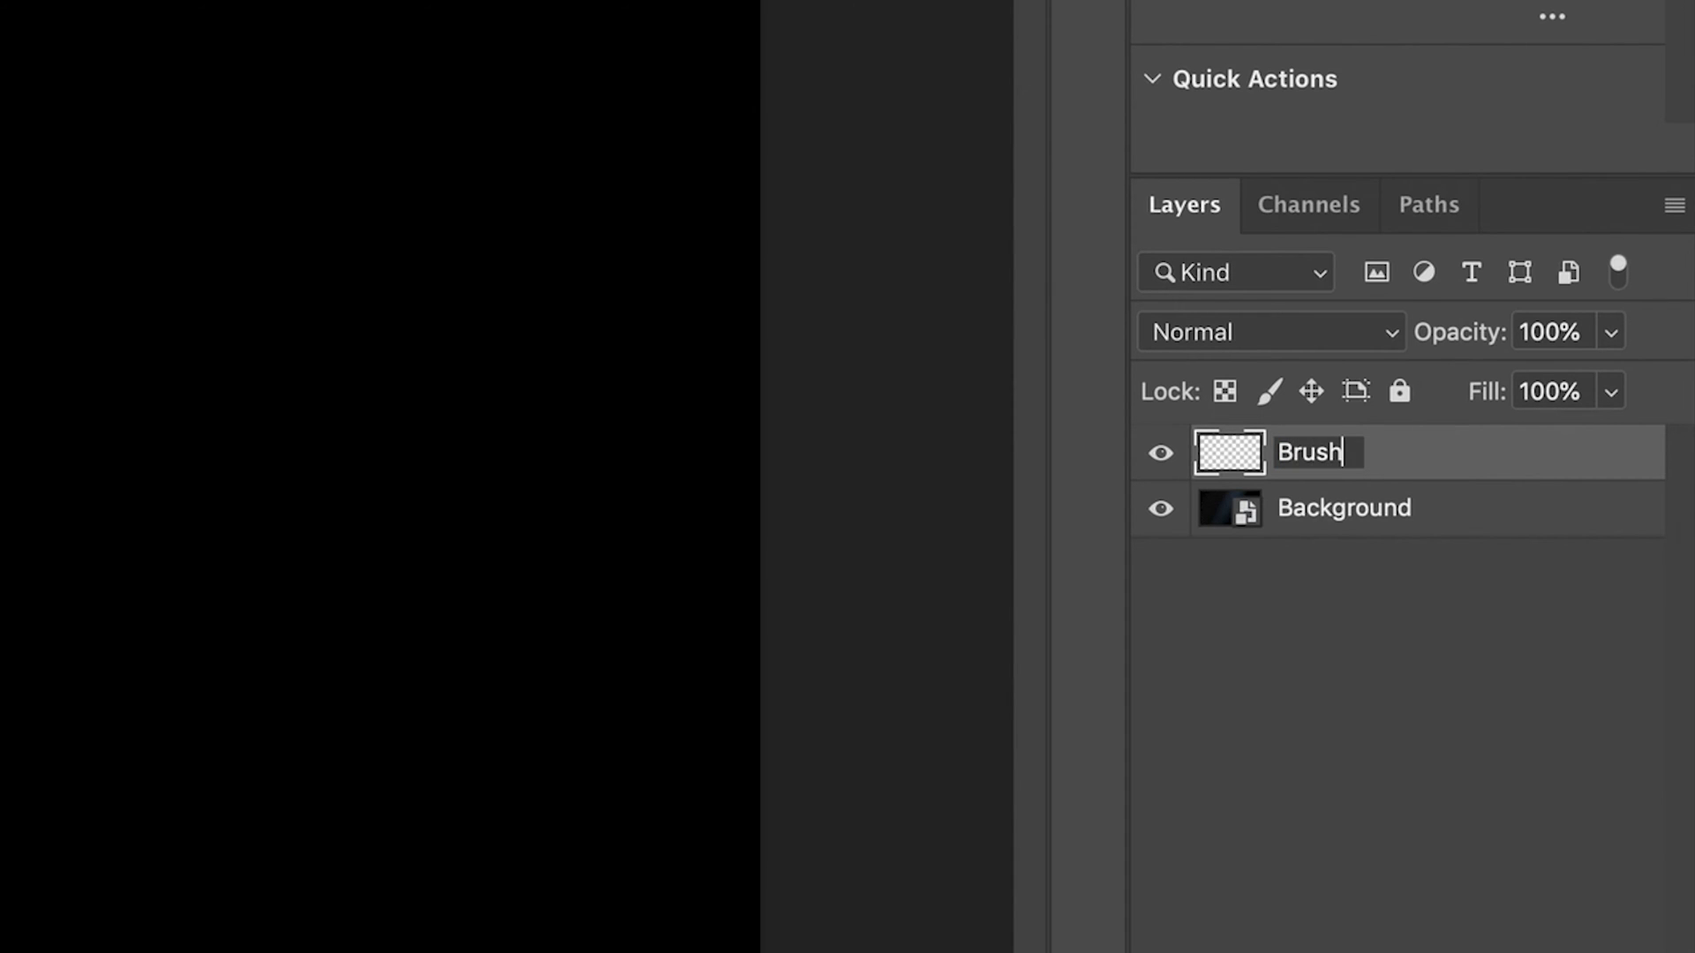
key(Return)
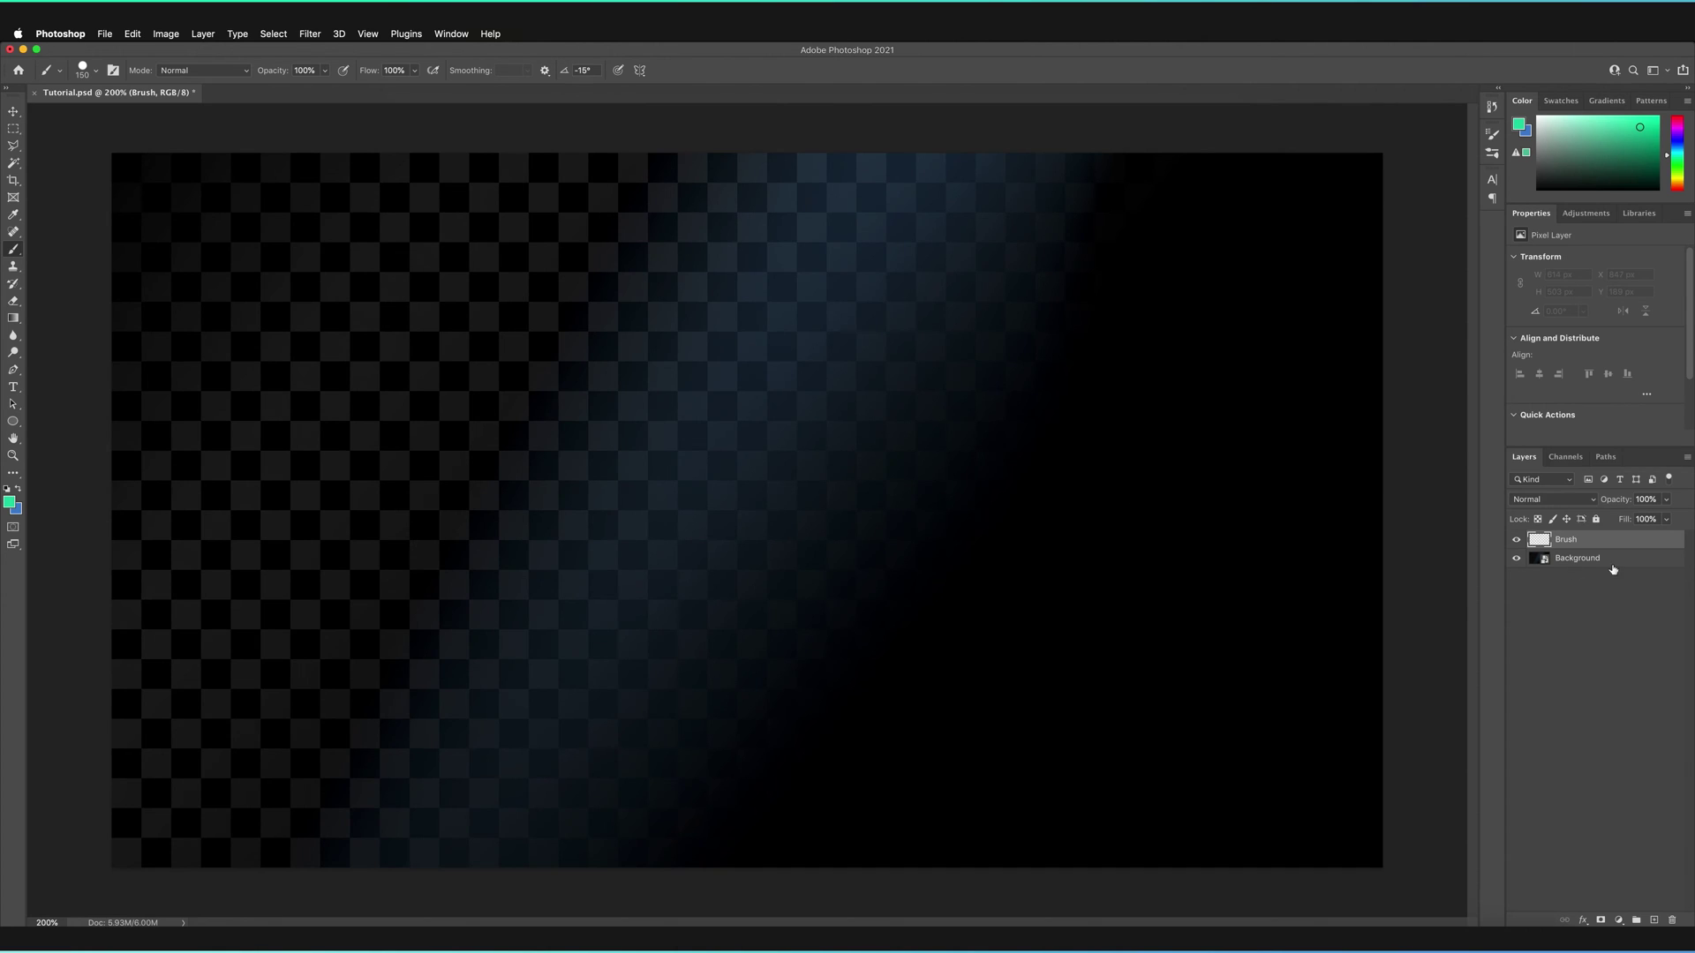
click(1568, 560)
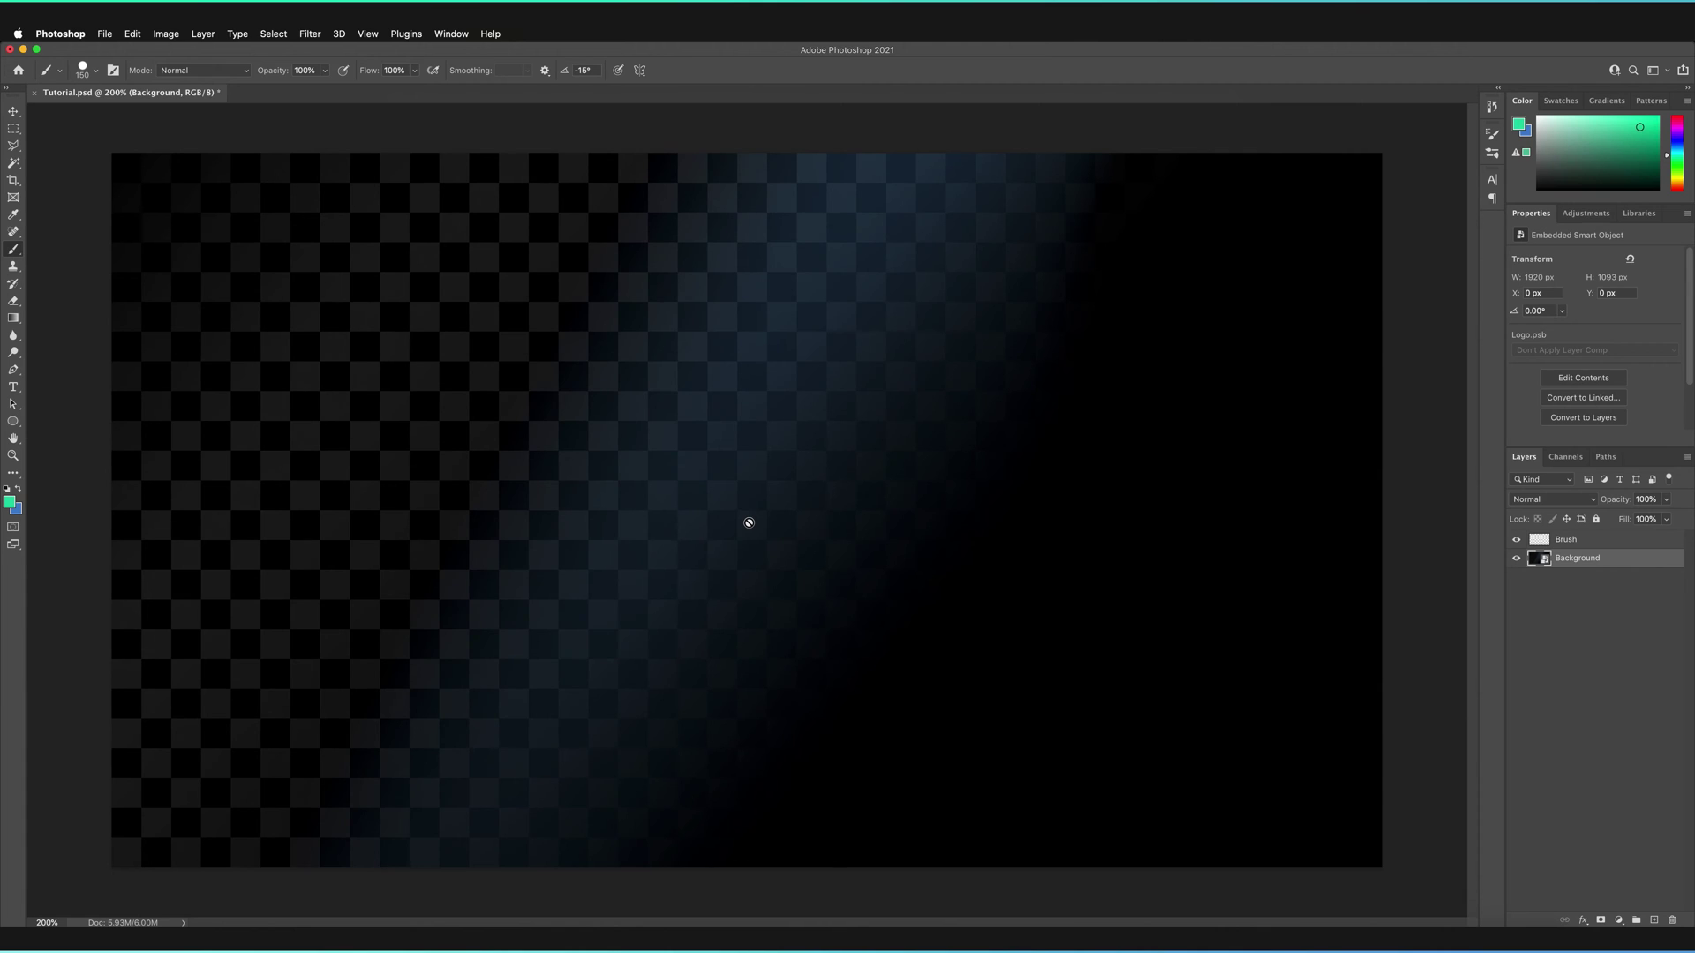
click(1546, 542)
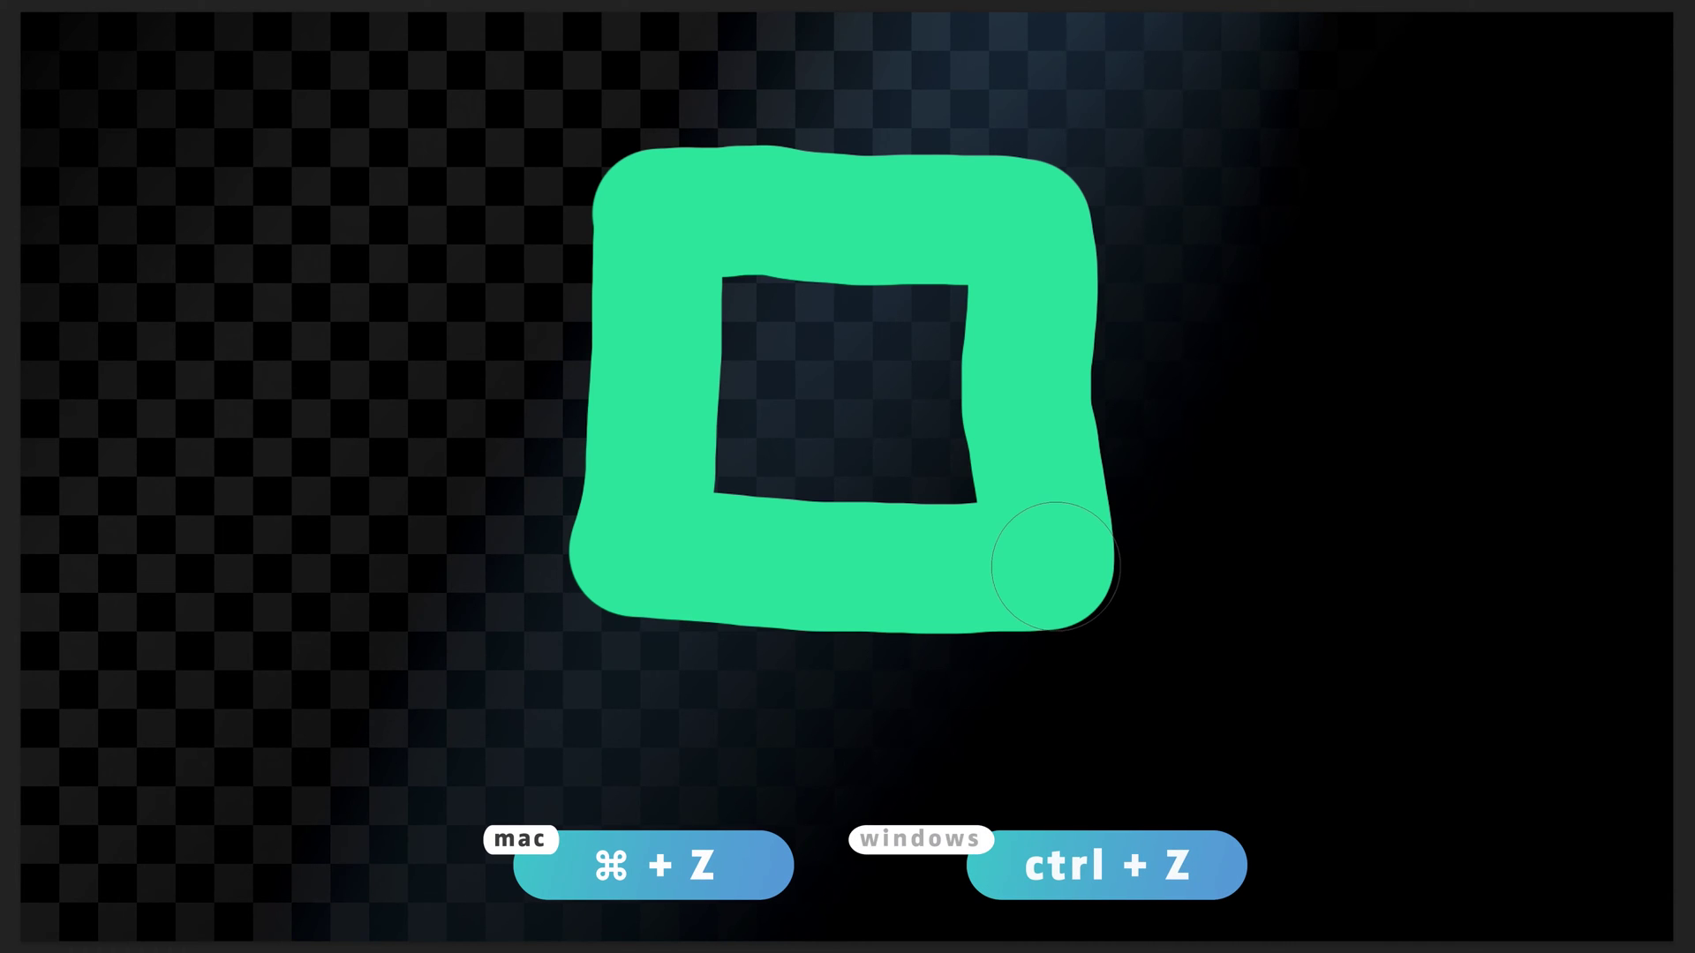
Undo the green square stroke painted on the Brush layer
key(ctrl+z)
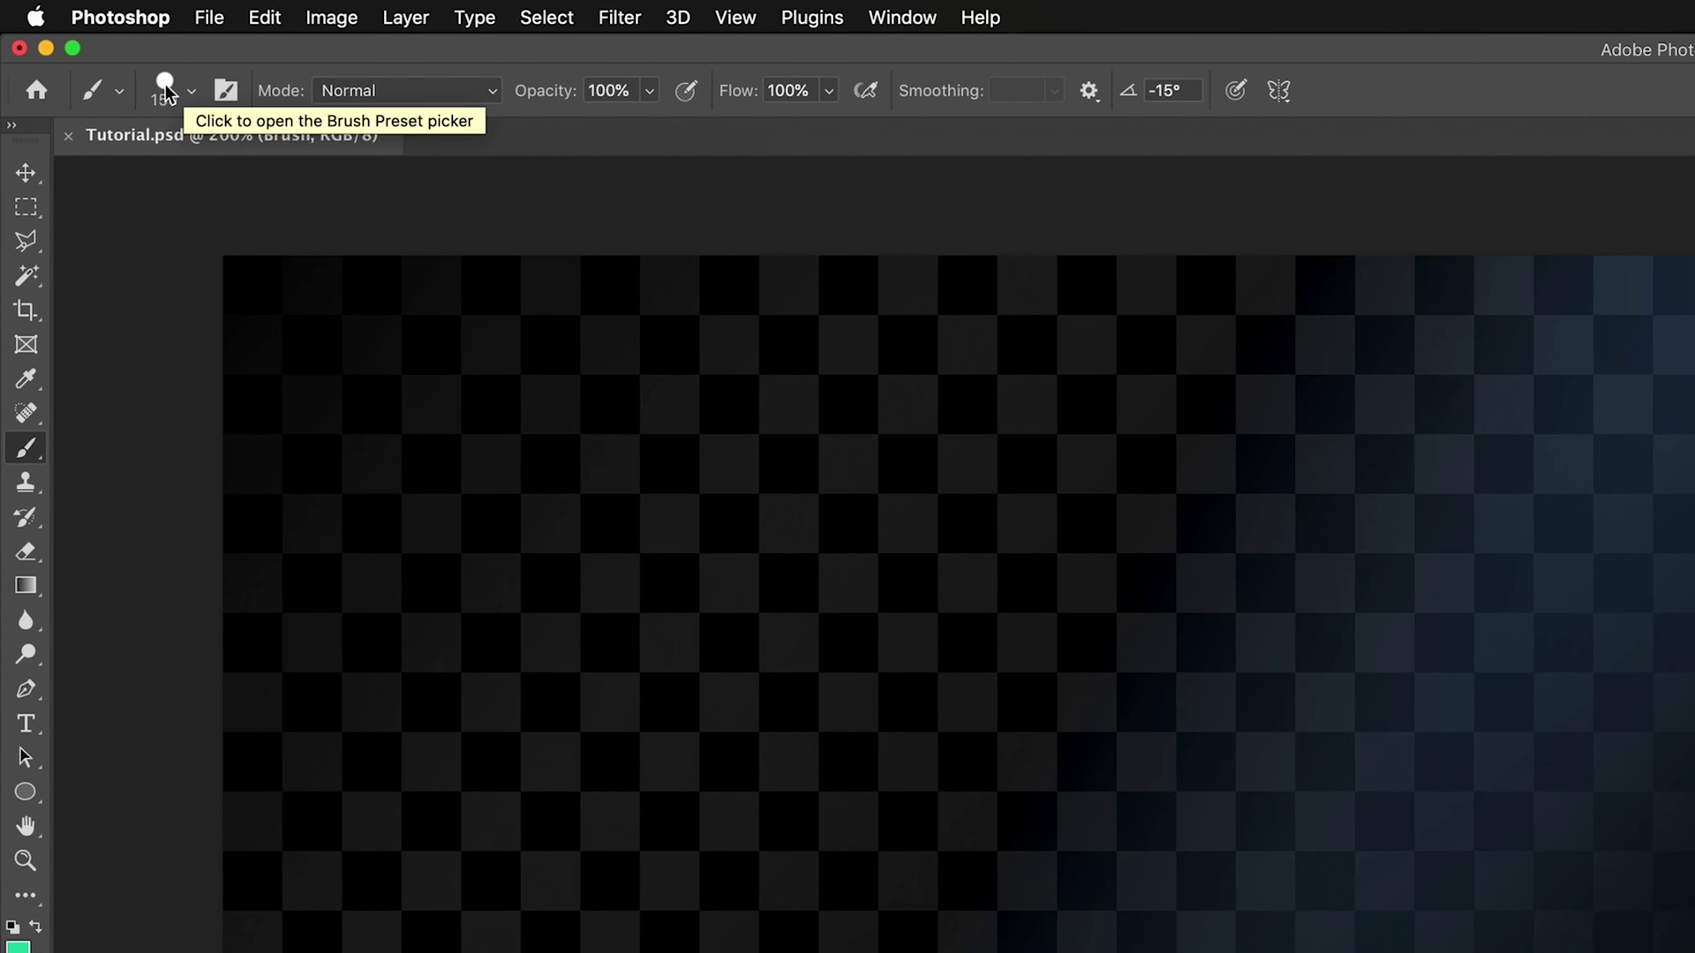
Shrink the brush from 150 to 56 px and paint a wavy green L-shaped stroke
click(179, 95)
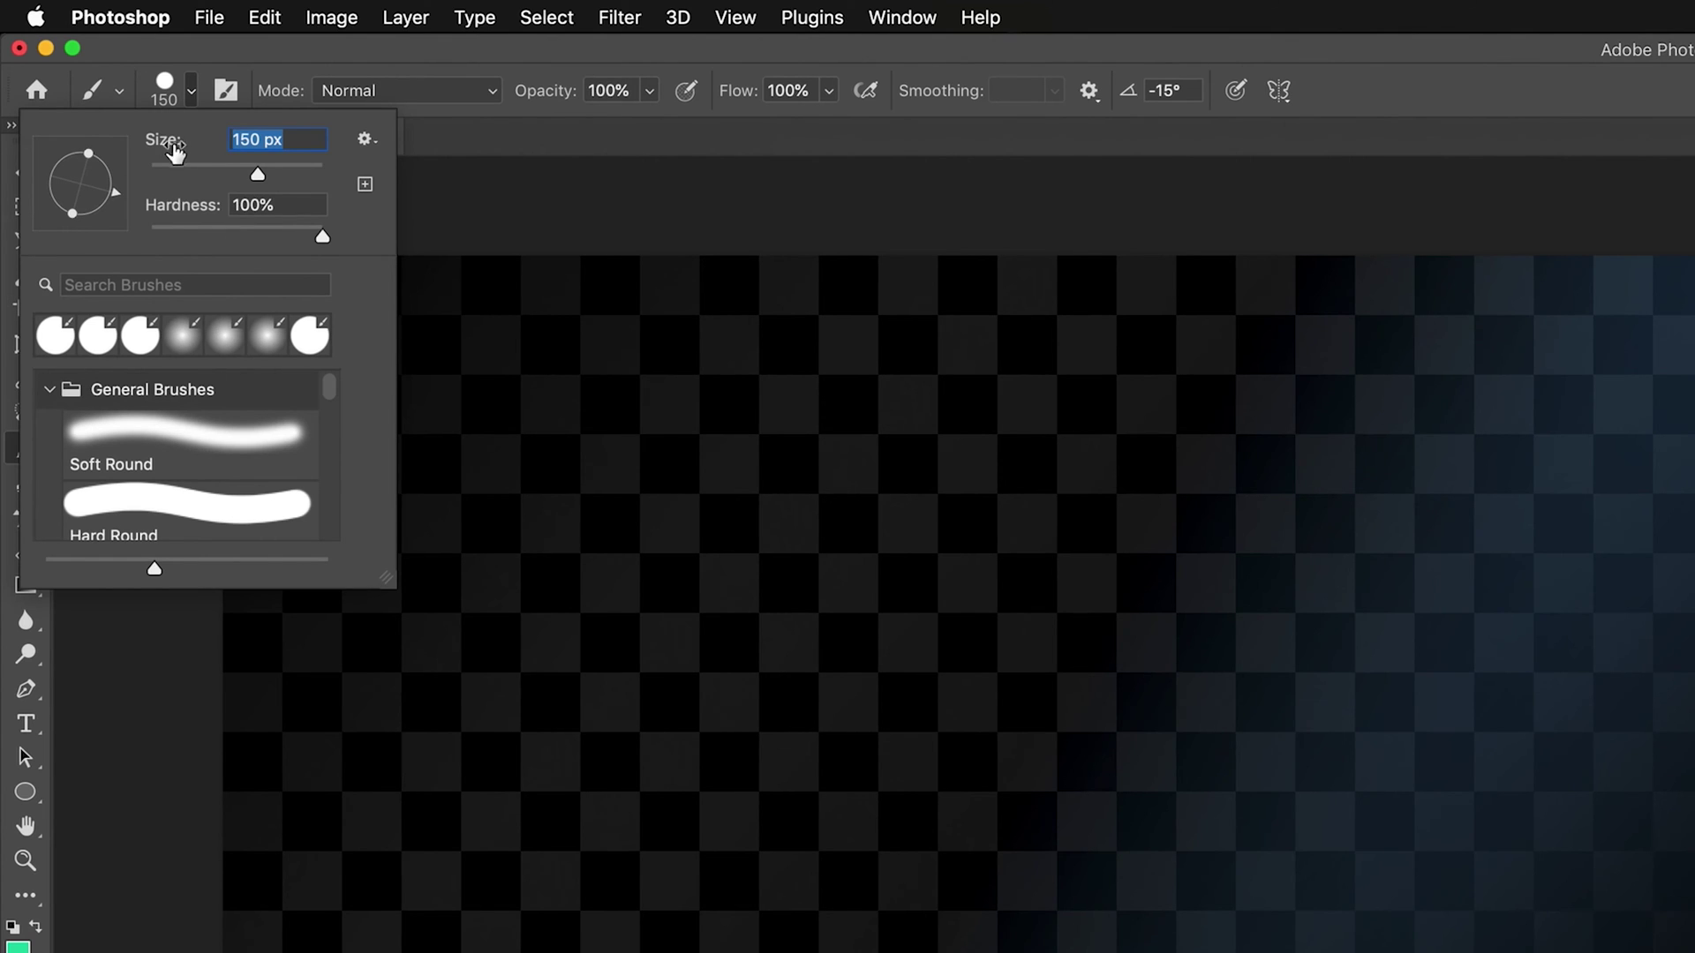
drag(256, 174, 197, 171)
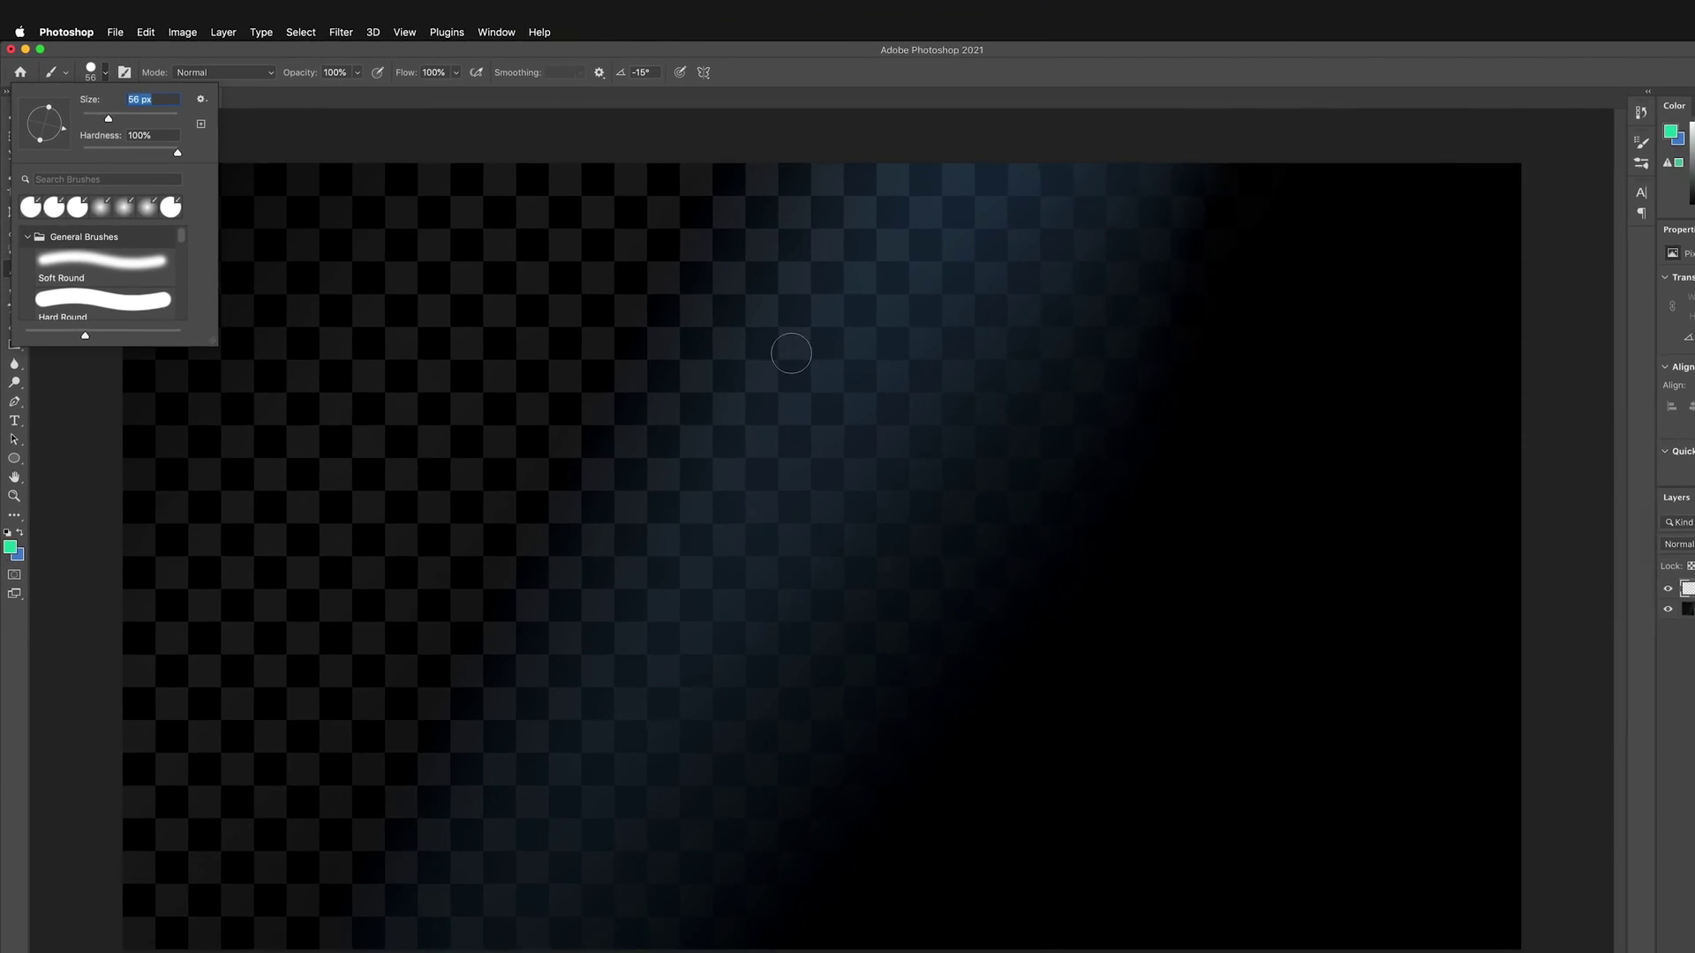
drag(1441, 601, 1419, 785)
mouse_move(709, 418)
mouse_down()
mouse_move(763, 398)
mouse_move(851, 464)
mouse_up()
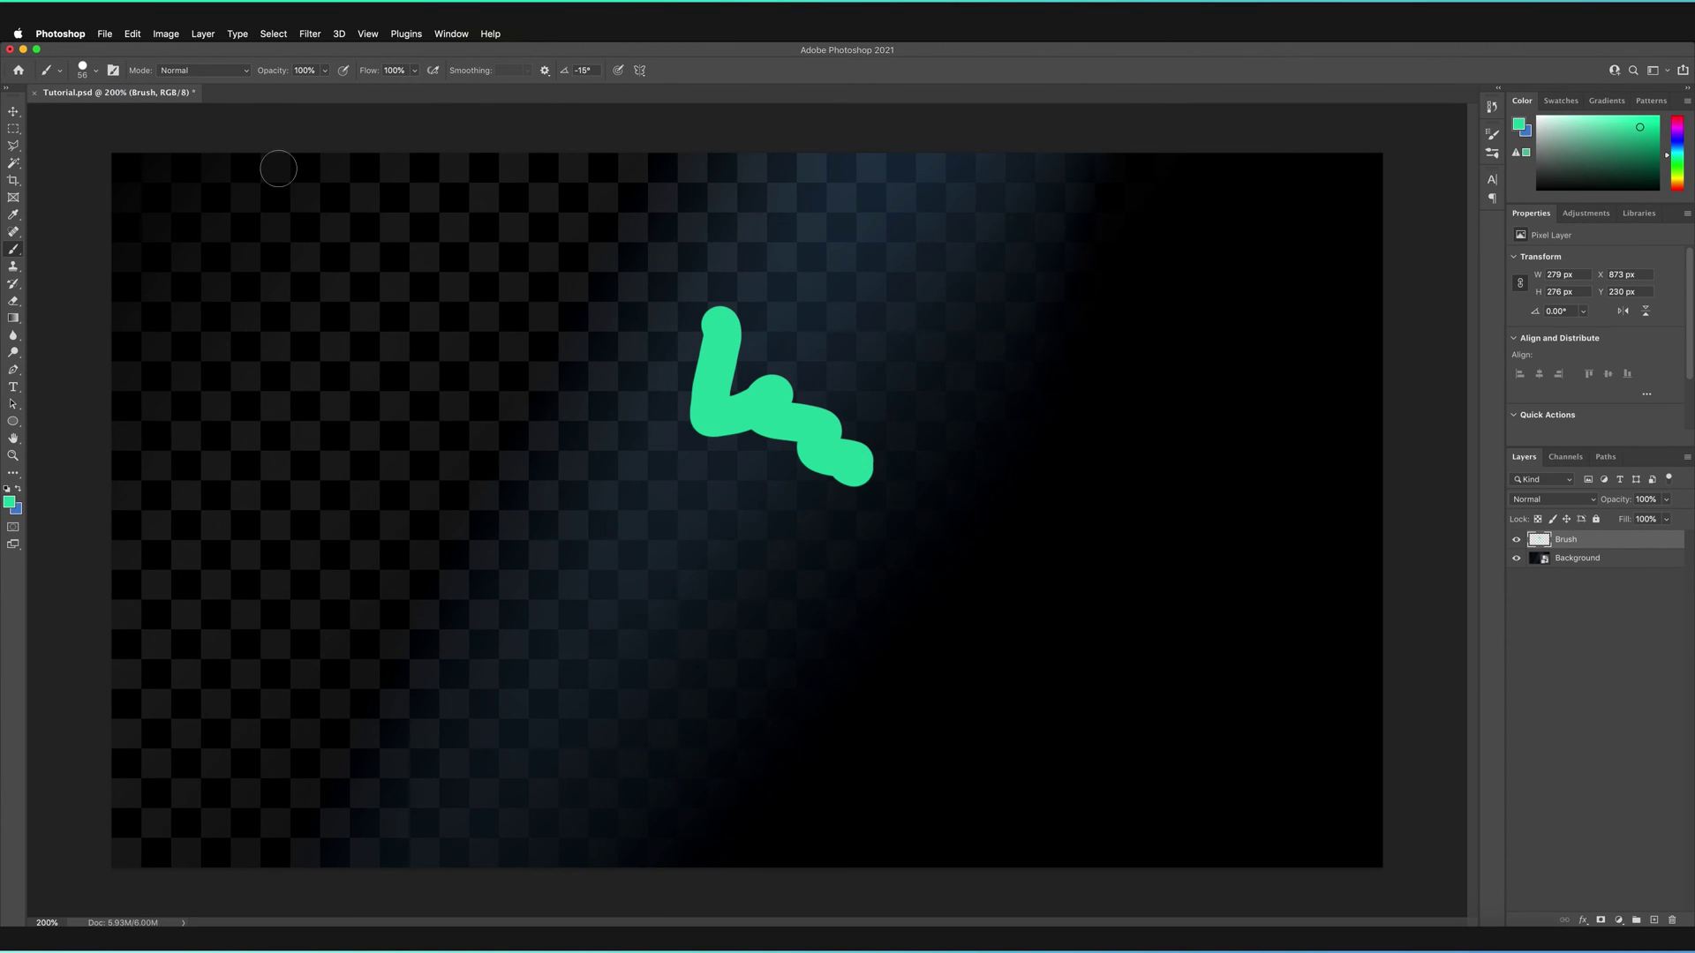
Enlarge the brush to 425 px, paint a large blob, undo both strokes, then shrink the brush
click(98, 72)
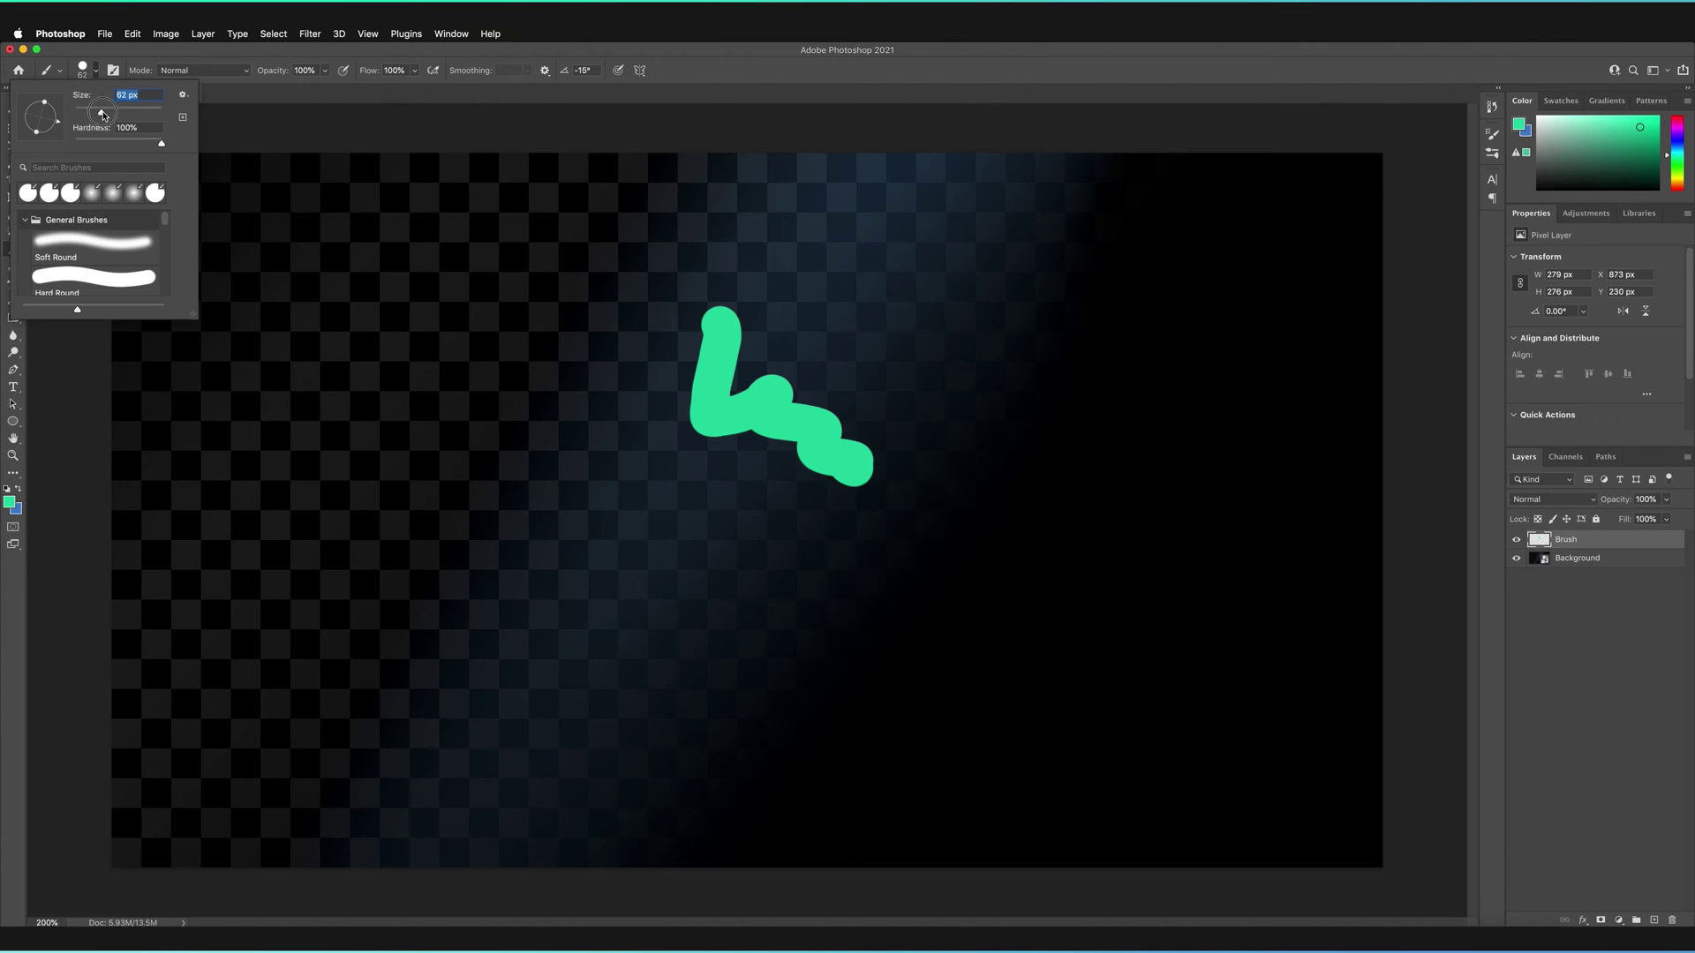
drag(103, 114, 166, 109)
mouse_move(883, 345)
mouse_down()
mouse_move(1003, 341)
mouse_move(1082, 565)
mouse_move(1016, 622)
mouse_up()
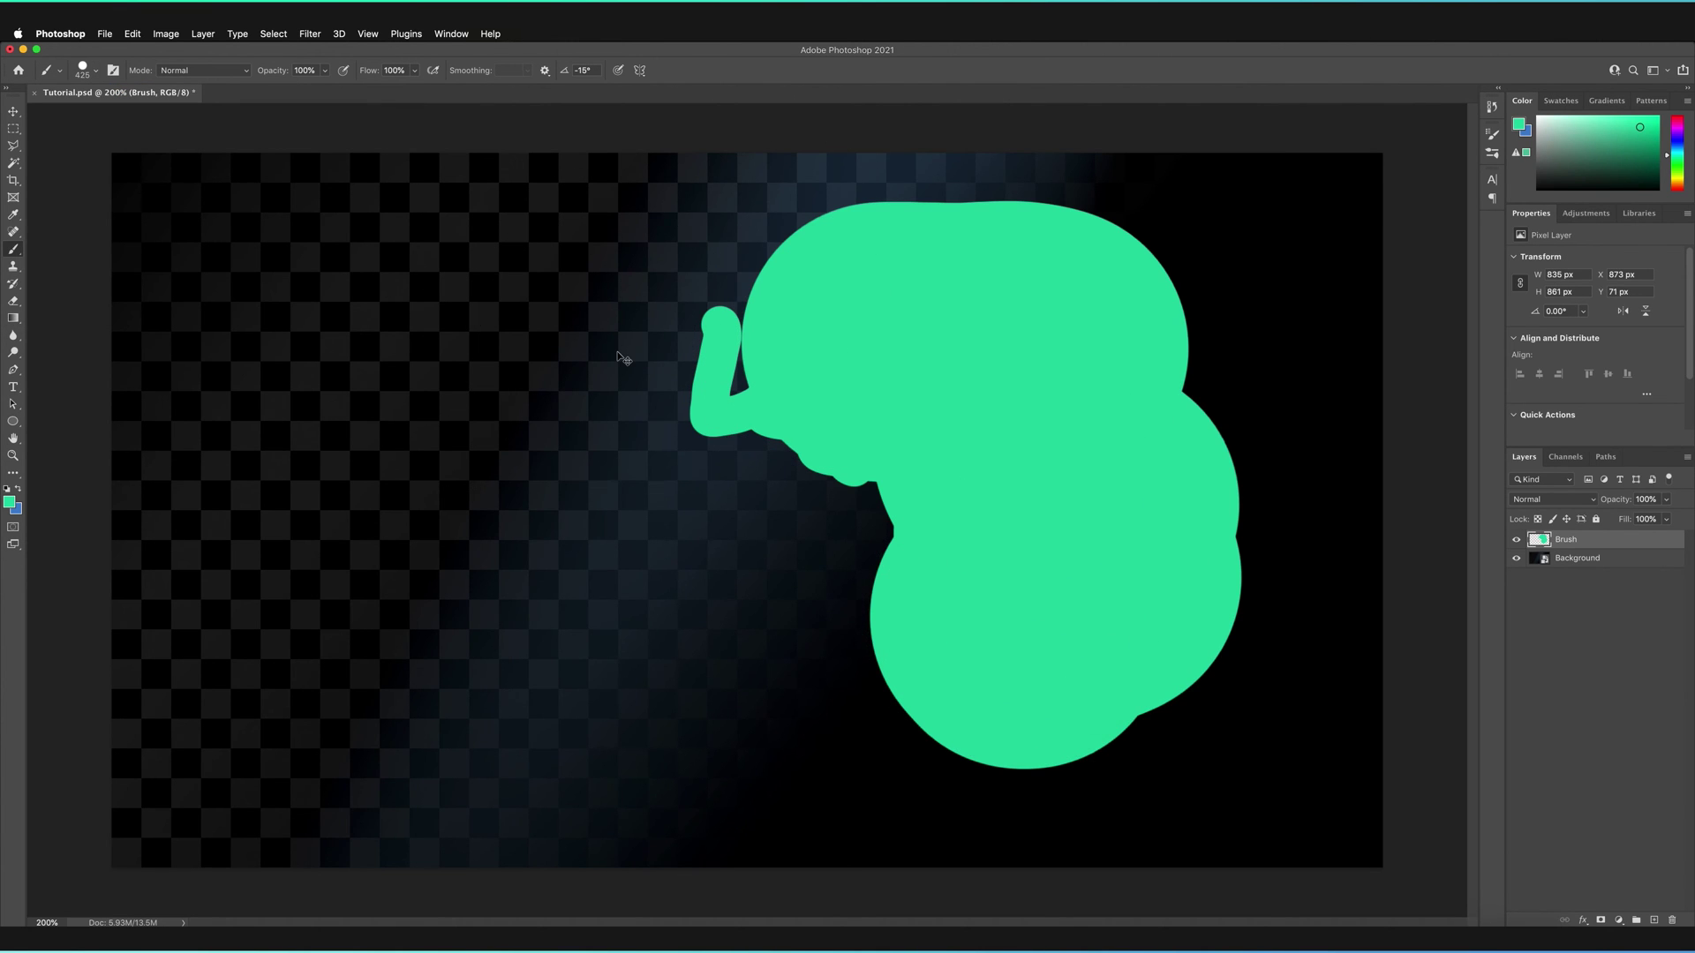
key(super+z)
key(super+z)
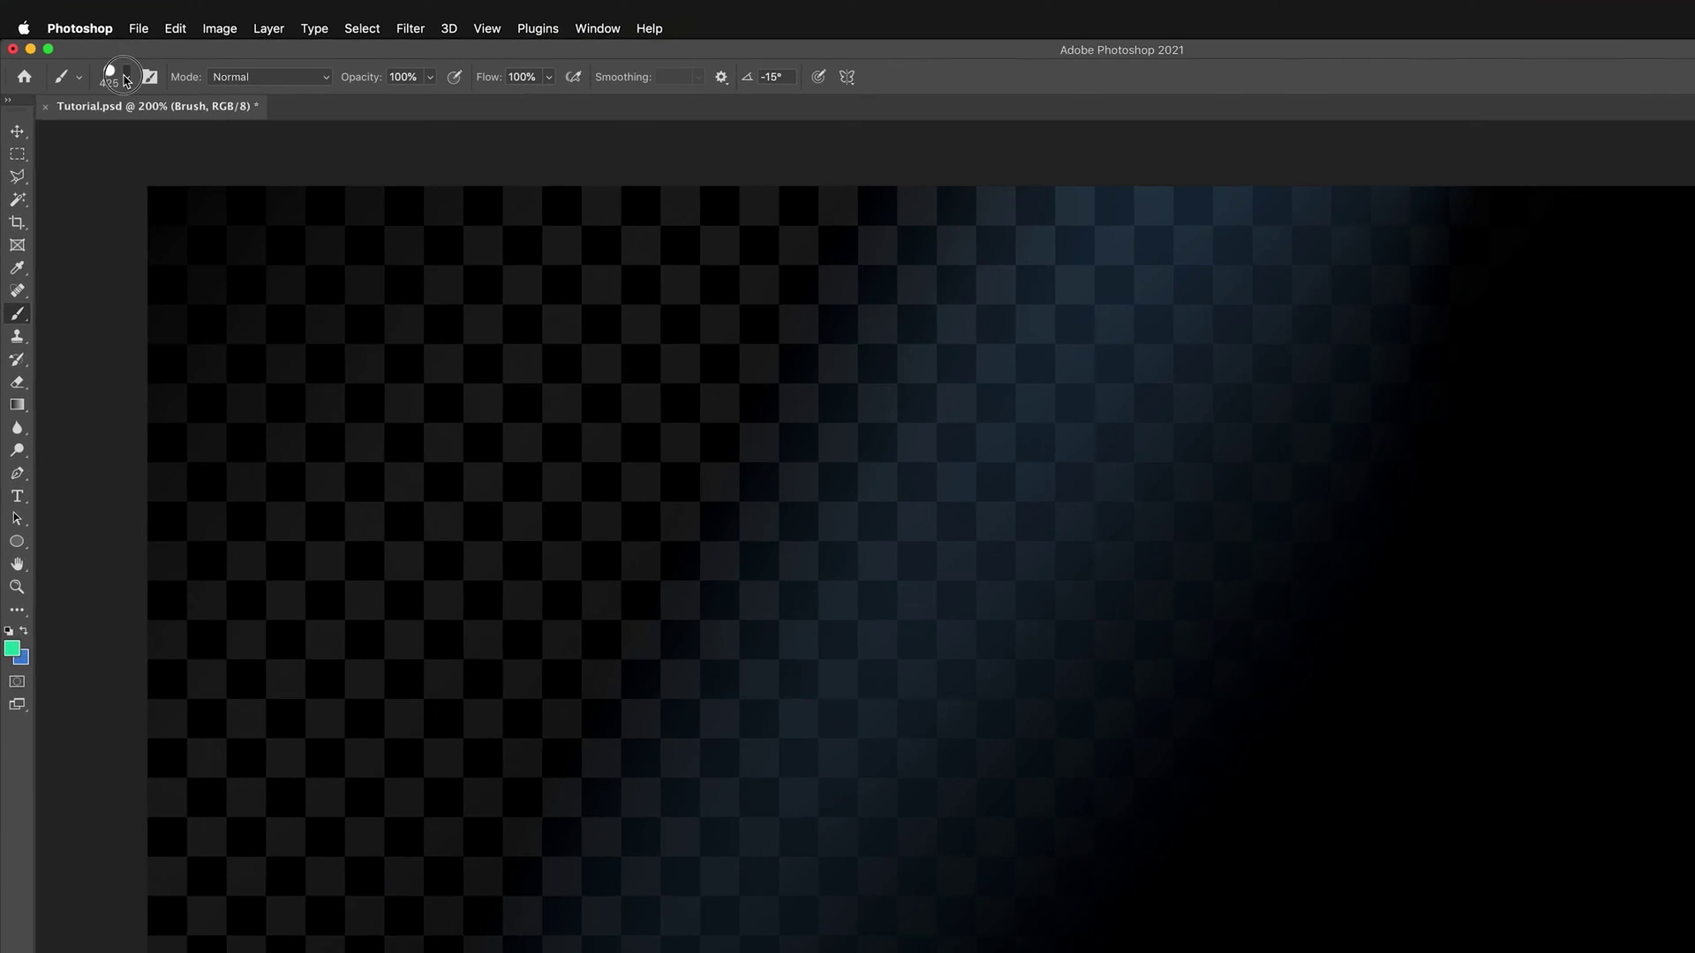
click(88, 73)
mouse_move(224, 170)
mouse_down()
mouse_move(203, 168)
mouse_move(226, 163)
mouse_up()
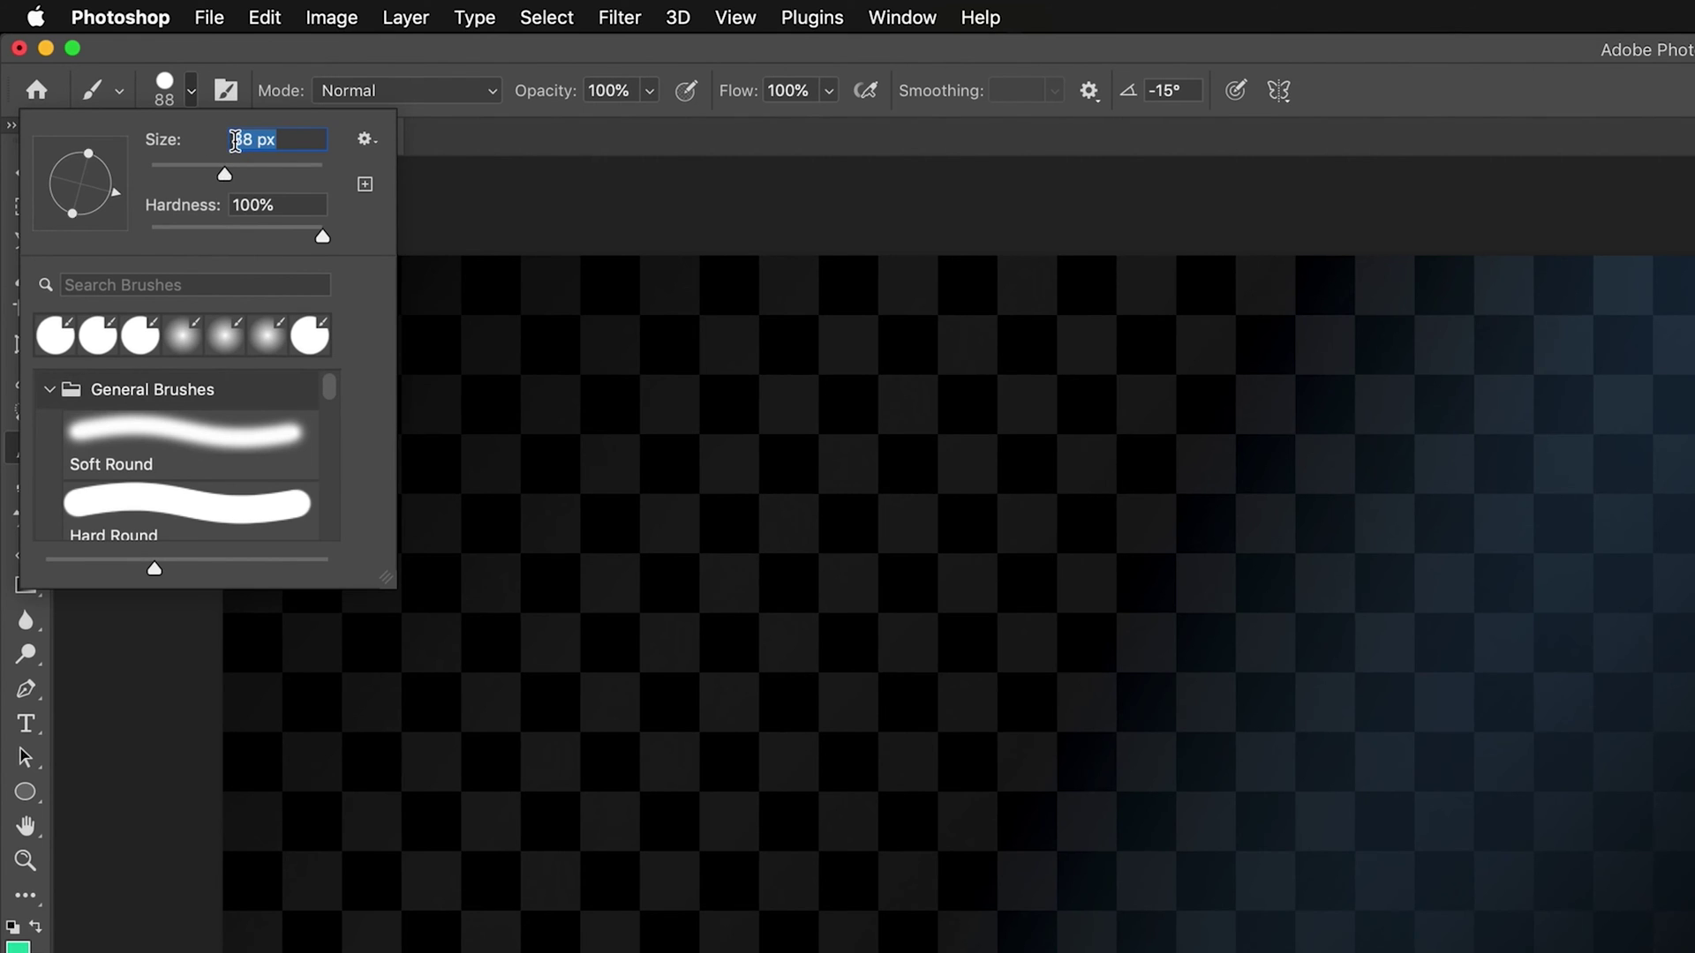
Set the brush to 100 px and paint a straight hard-edged green stroke
text(100)
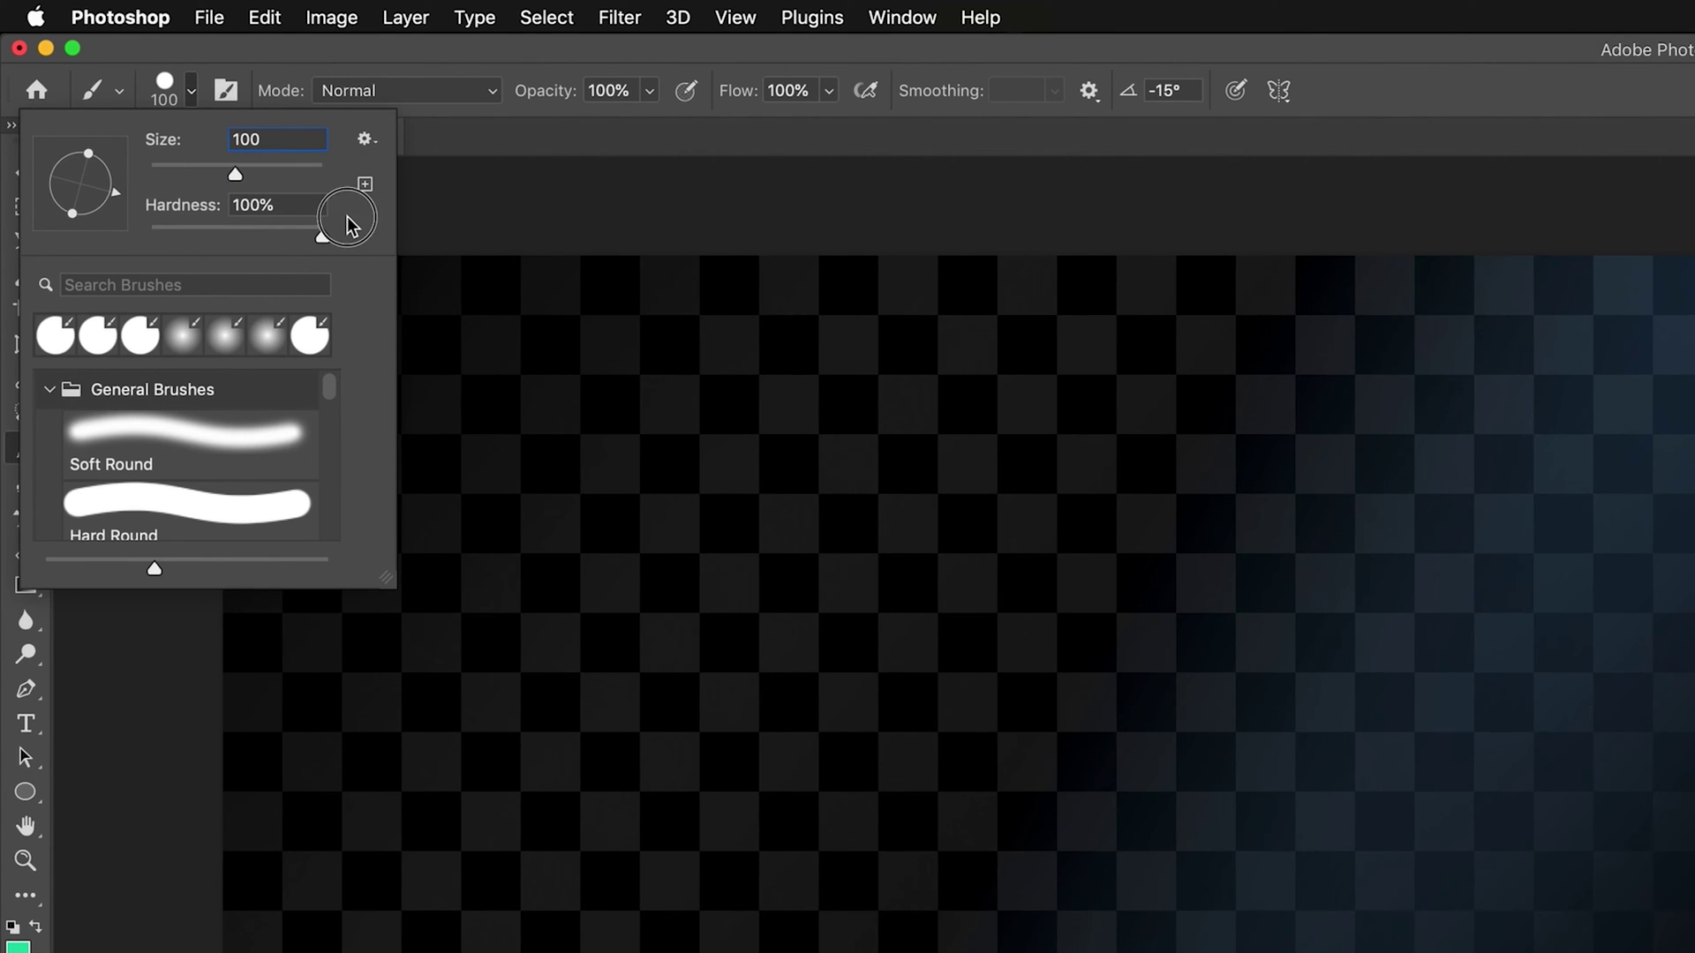
key(Return)
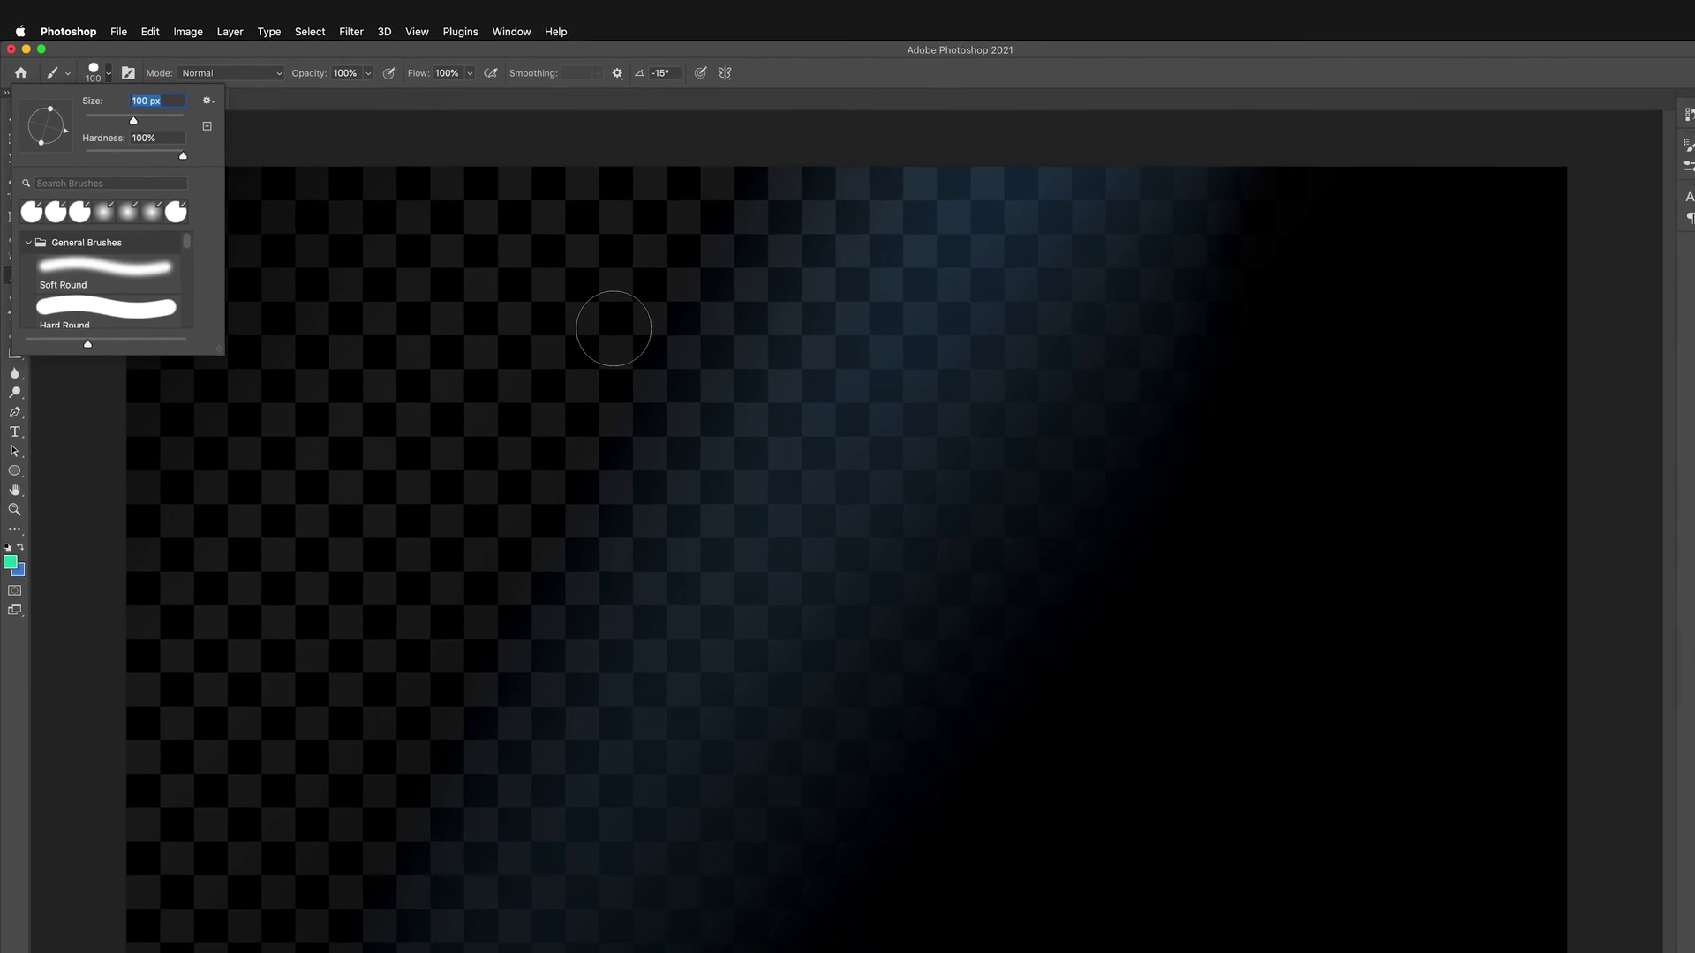
click(757, 391)
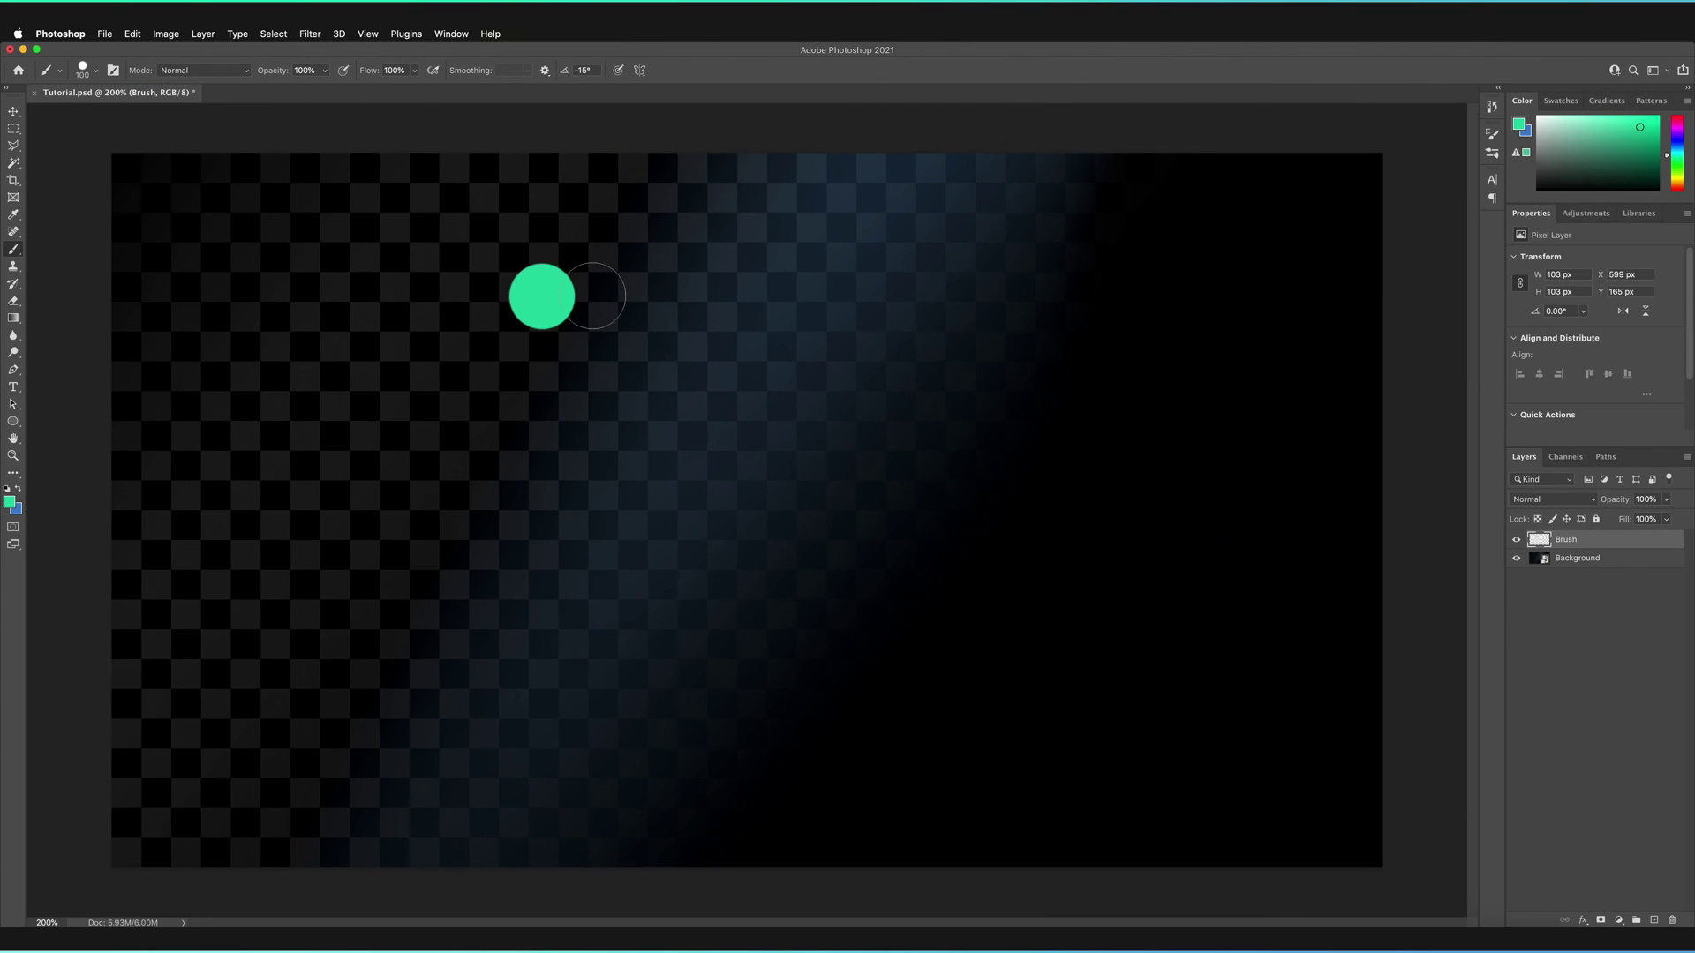
shift+click(1346, 384)
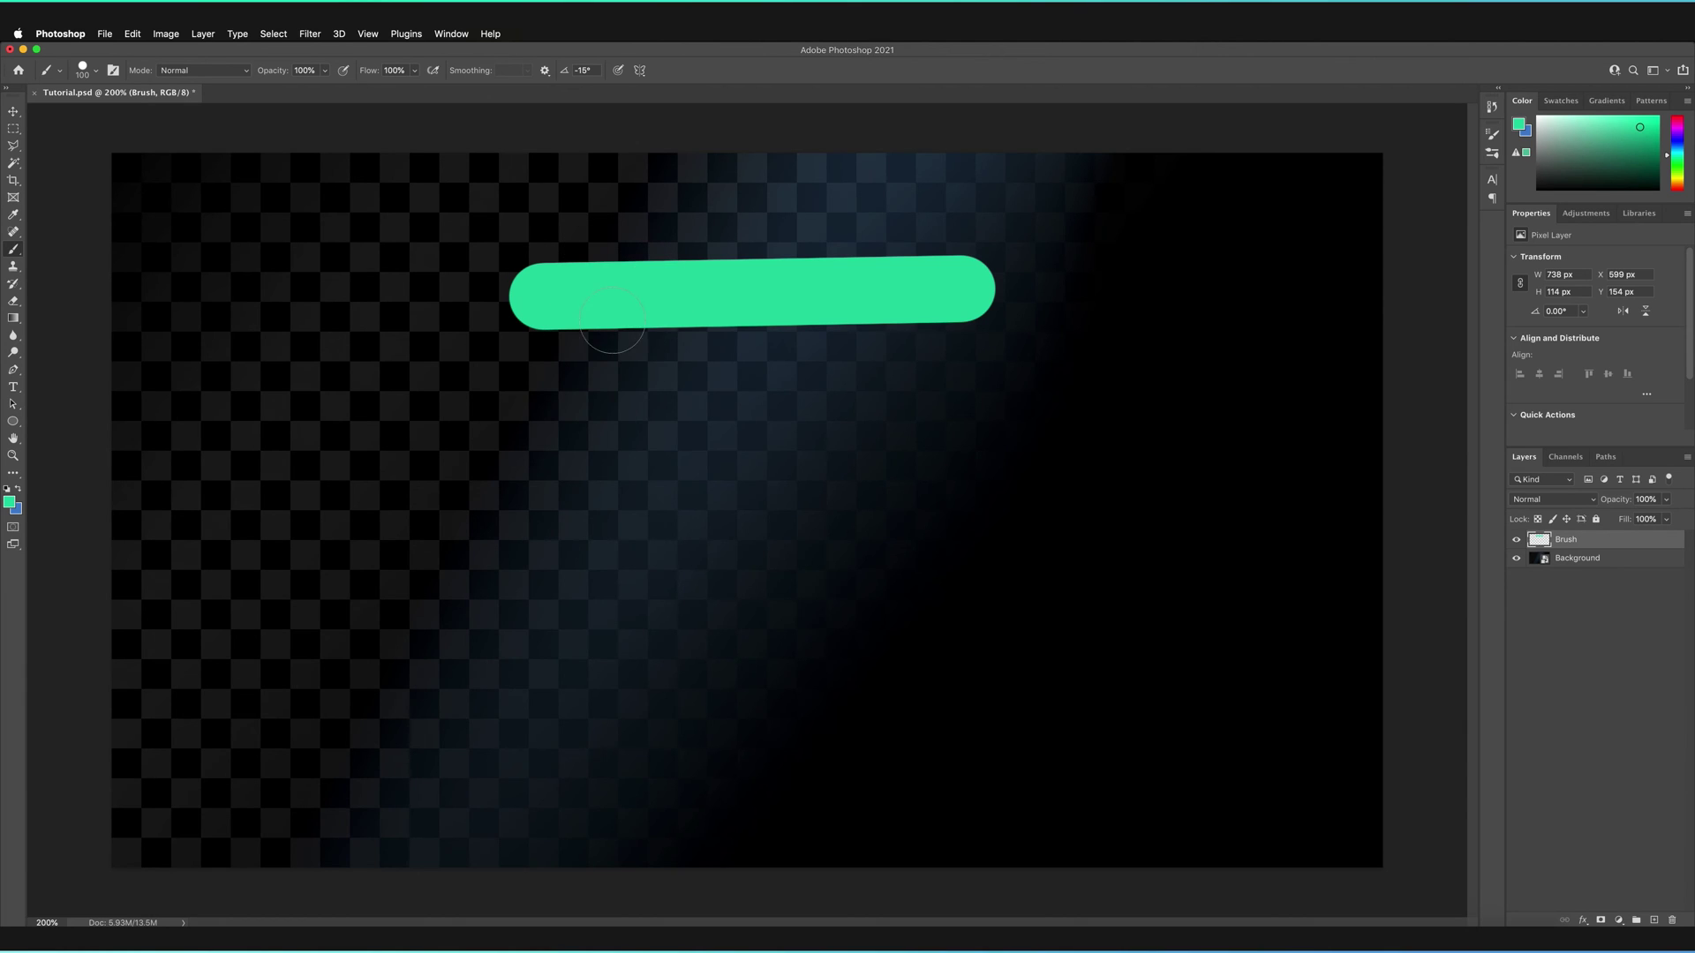
Lower hardness to 0% and paint a straight soft-edged stroke below the first
click(98, 72)
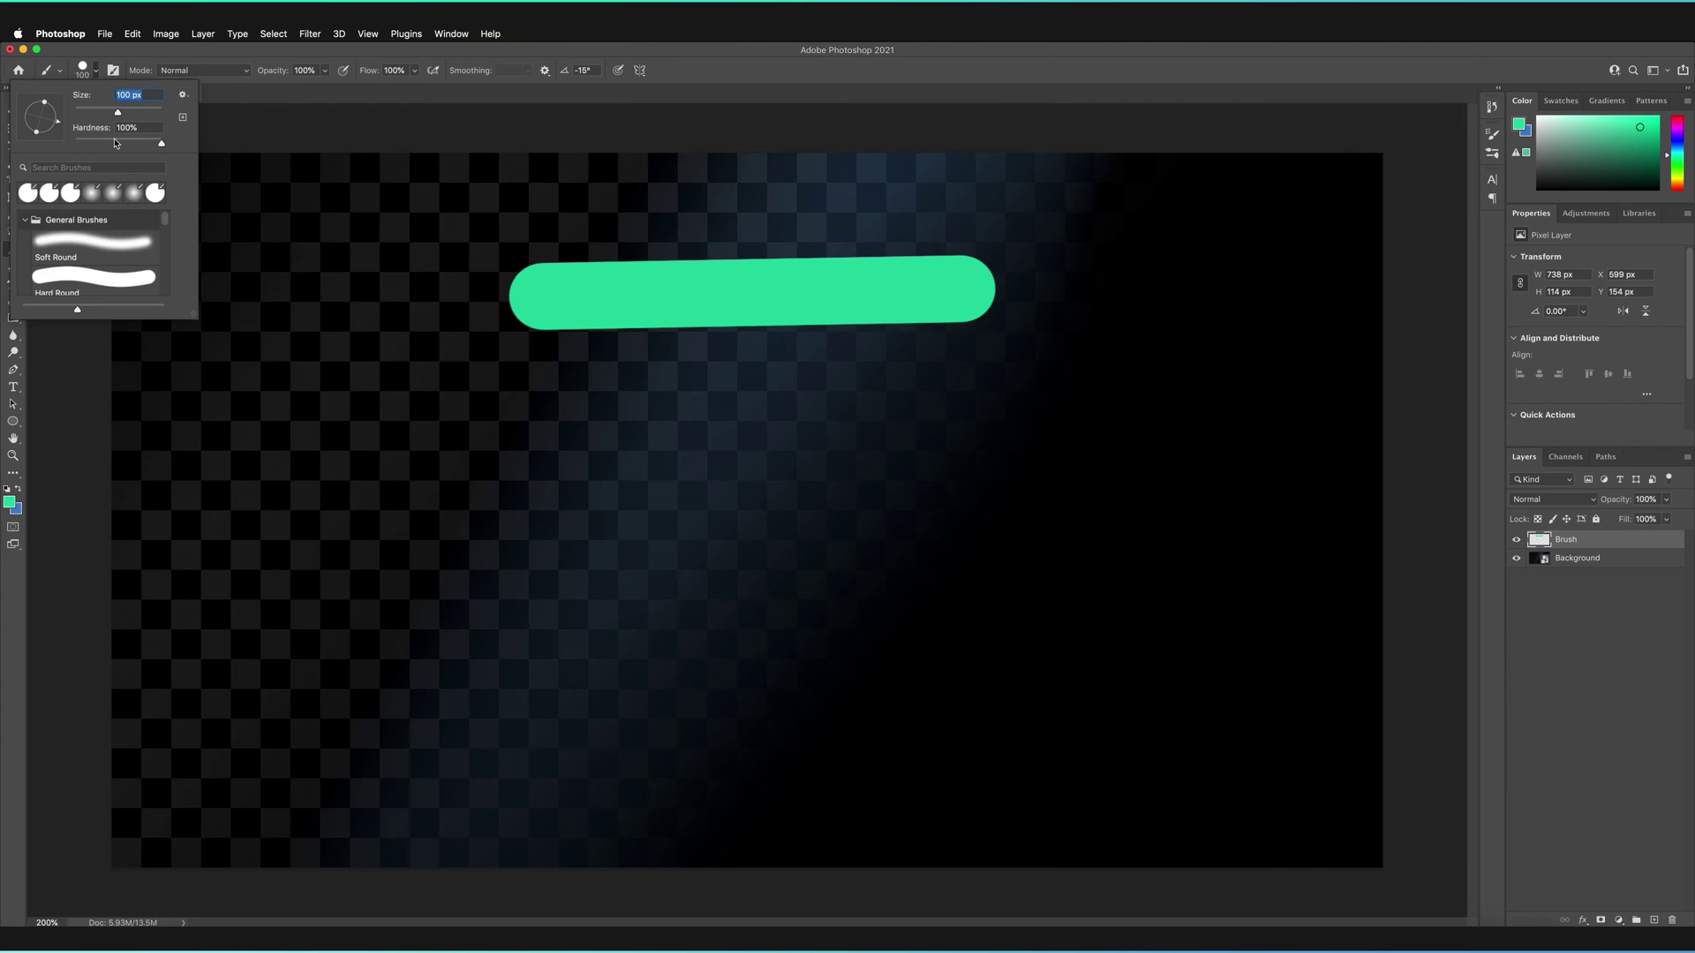
drag(114, 143, 53, 146)
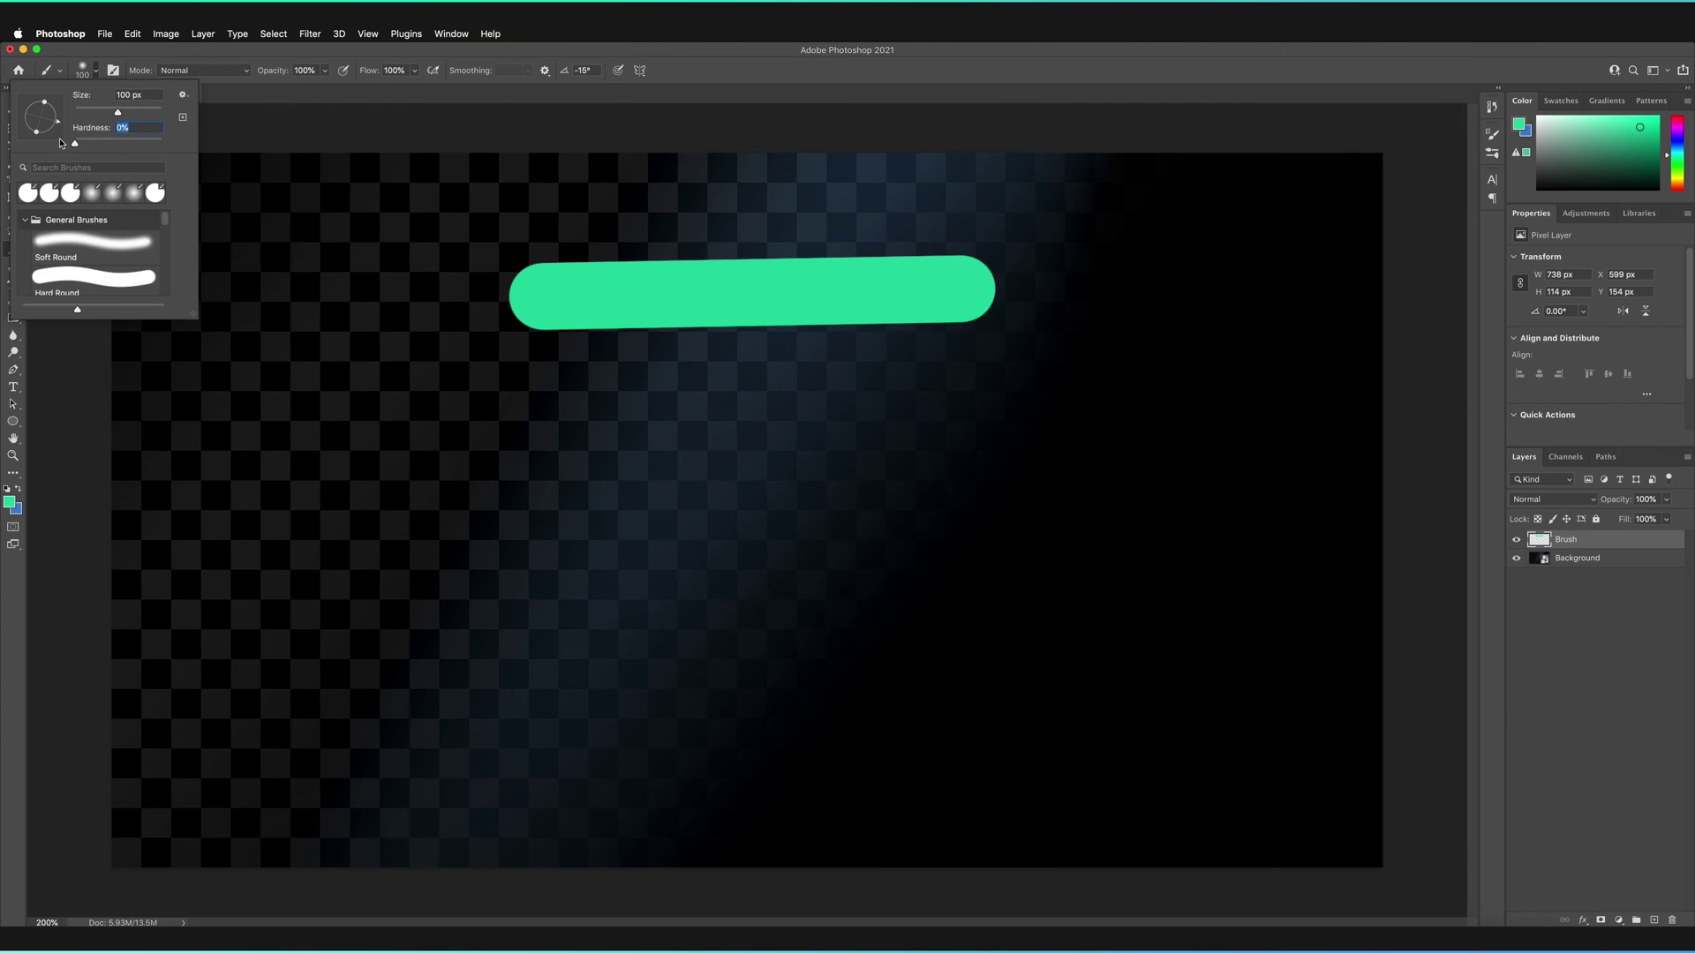
click(533, 406)
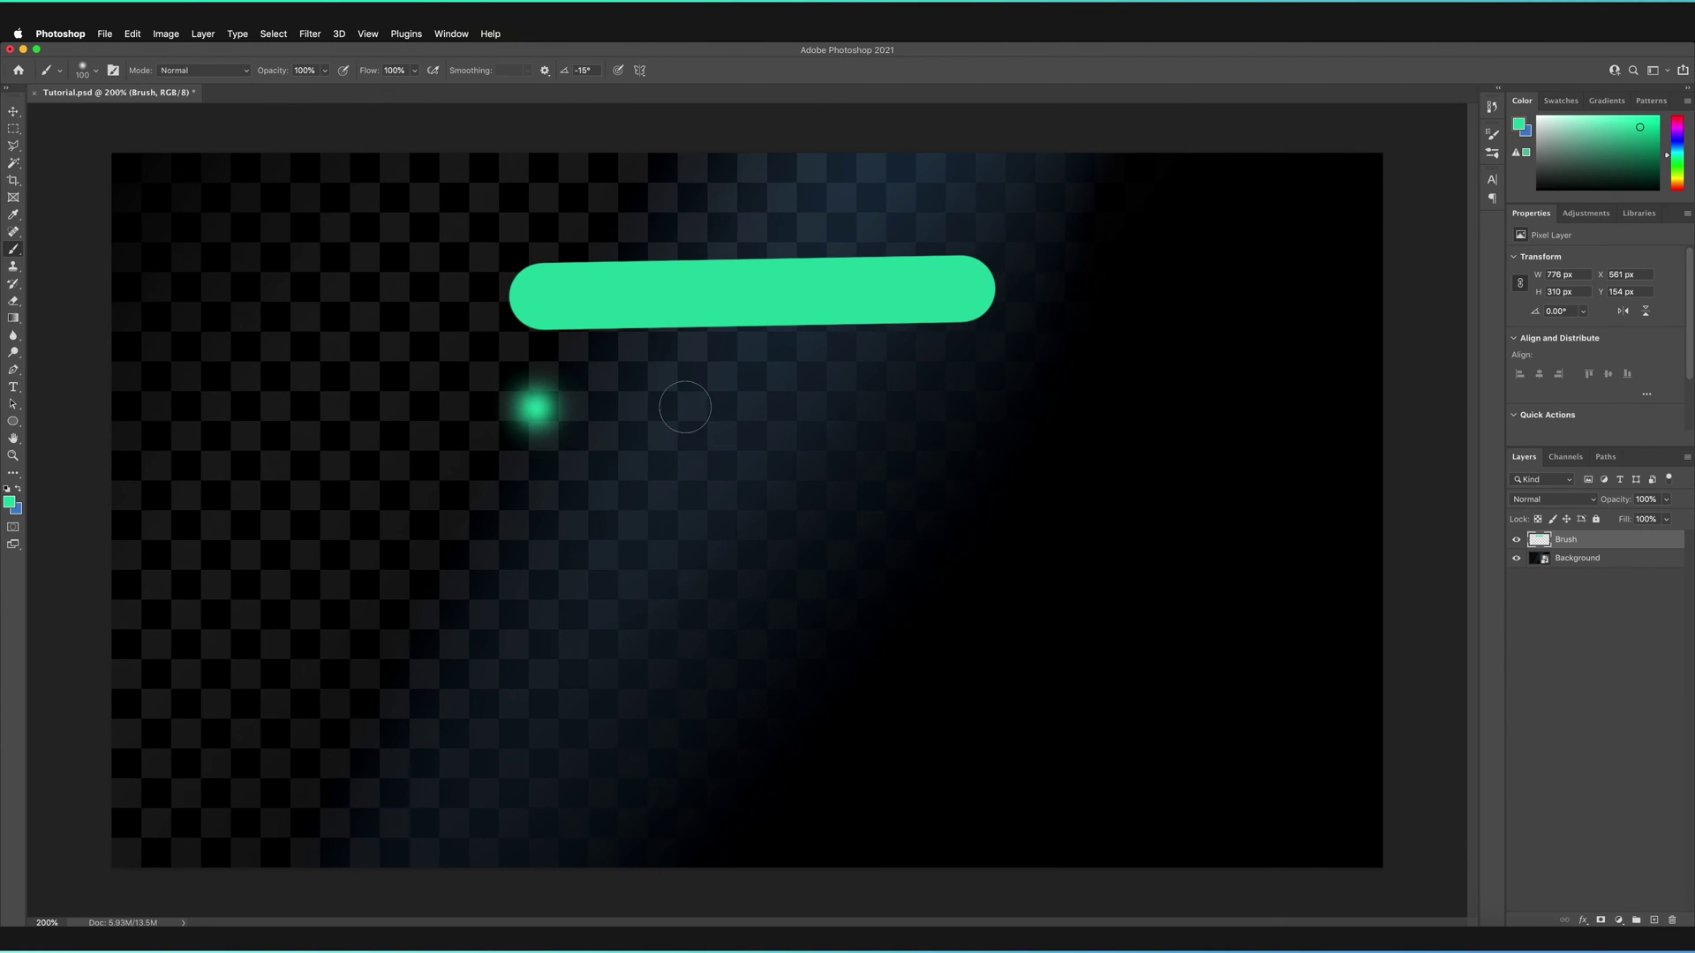
shift+click(974, 401)
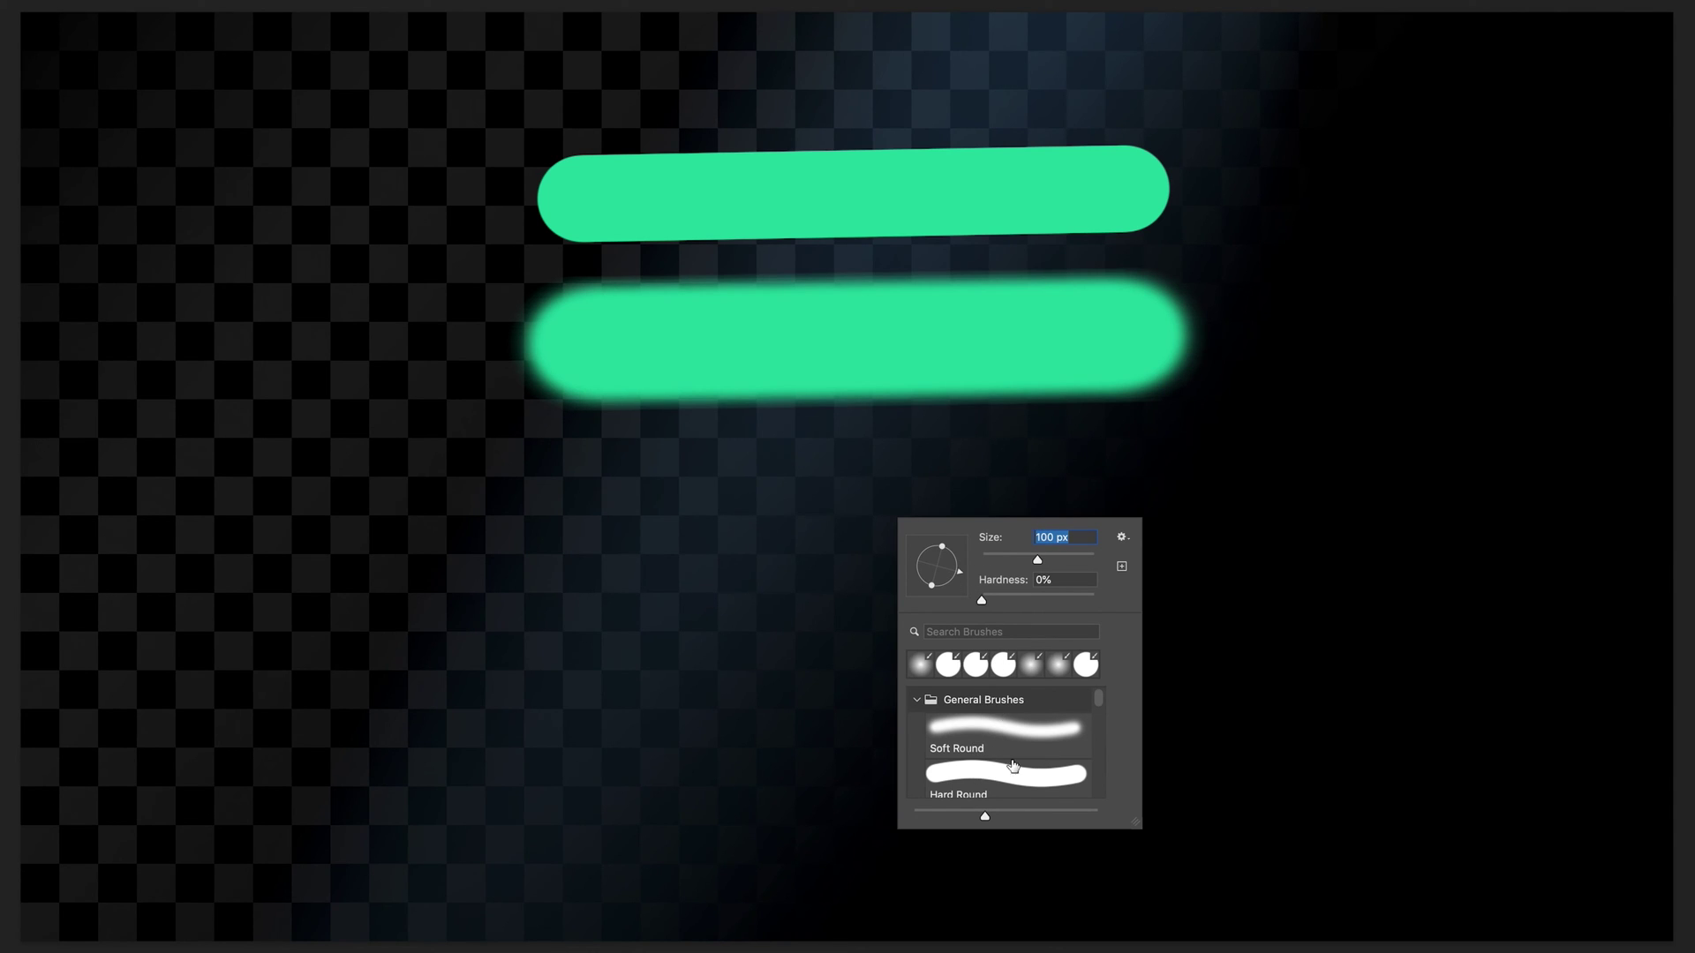
Scroll through the brush preset list
scroll(1013, 767, down, 4)
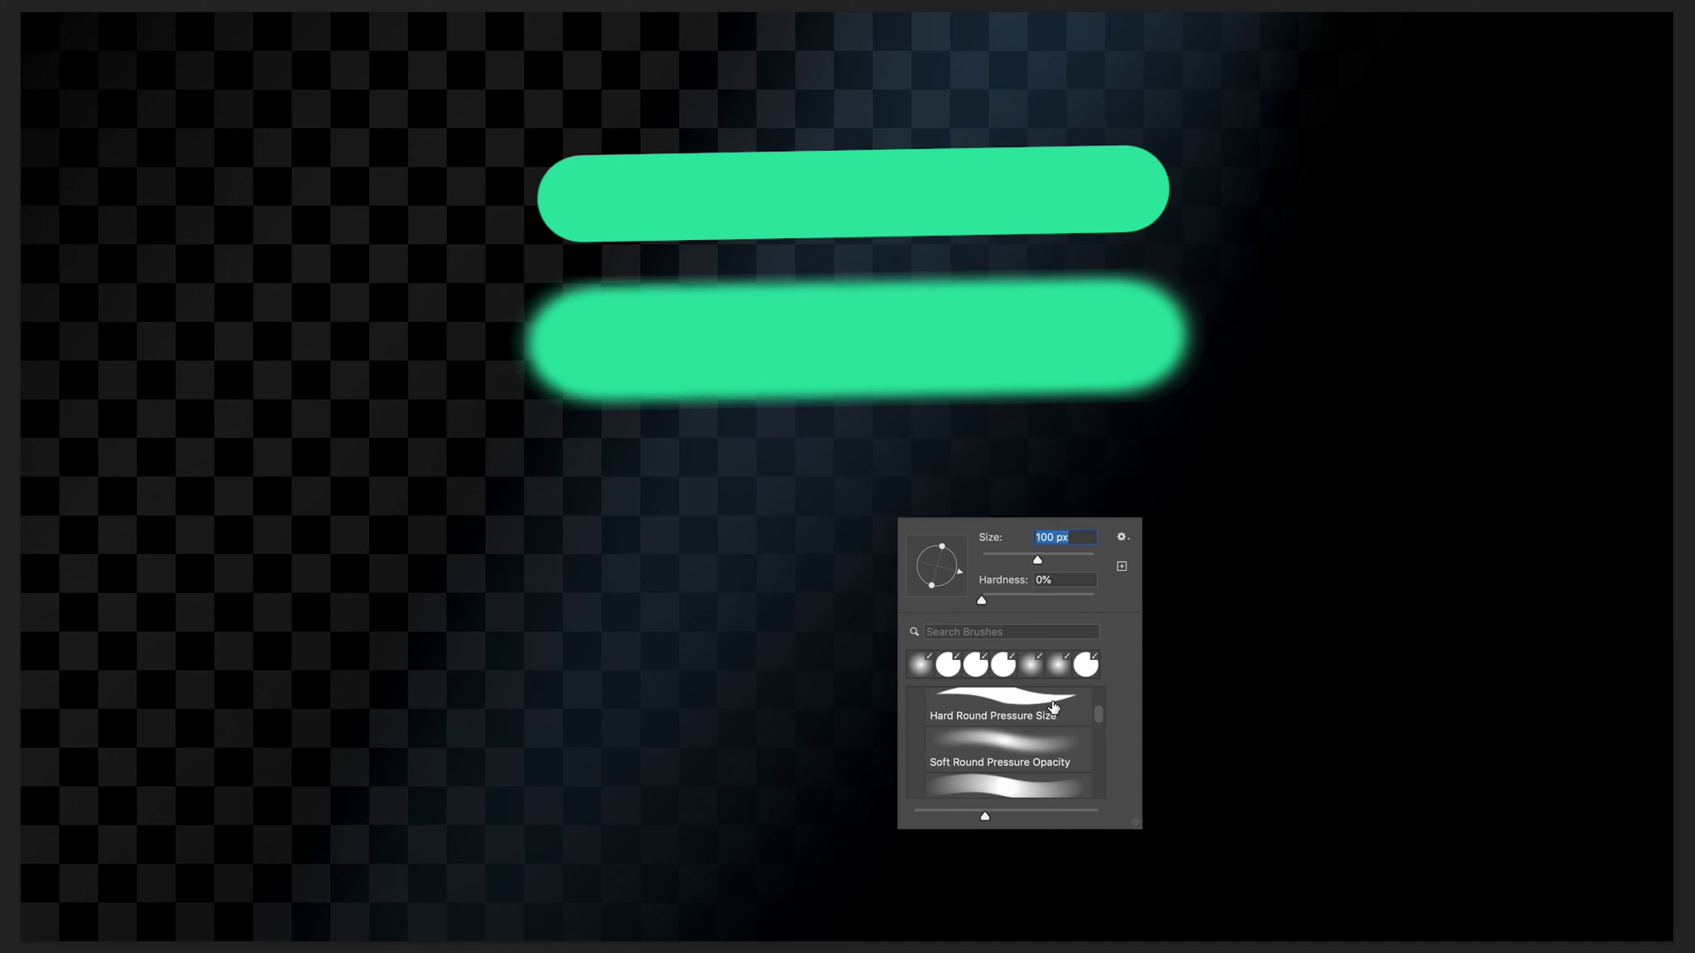
scroll(1033, 723, down, 3)
scroll(1016, 750, down, 2)
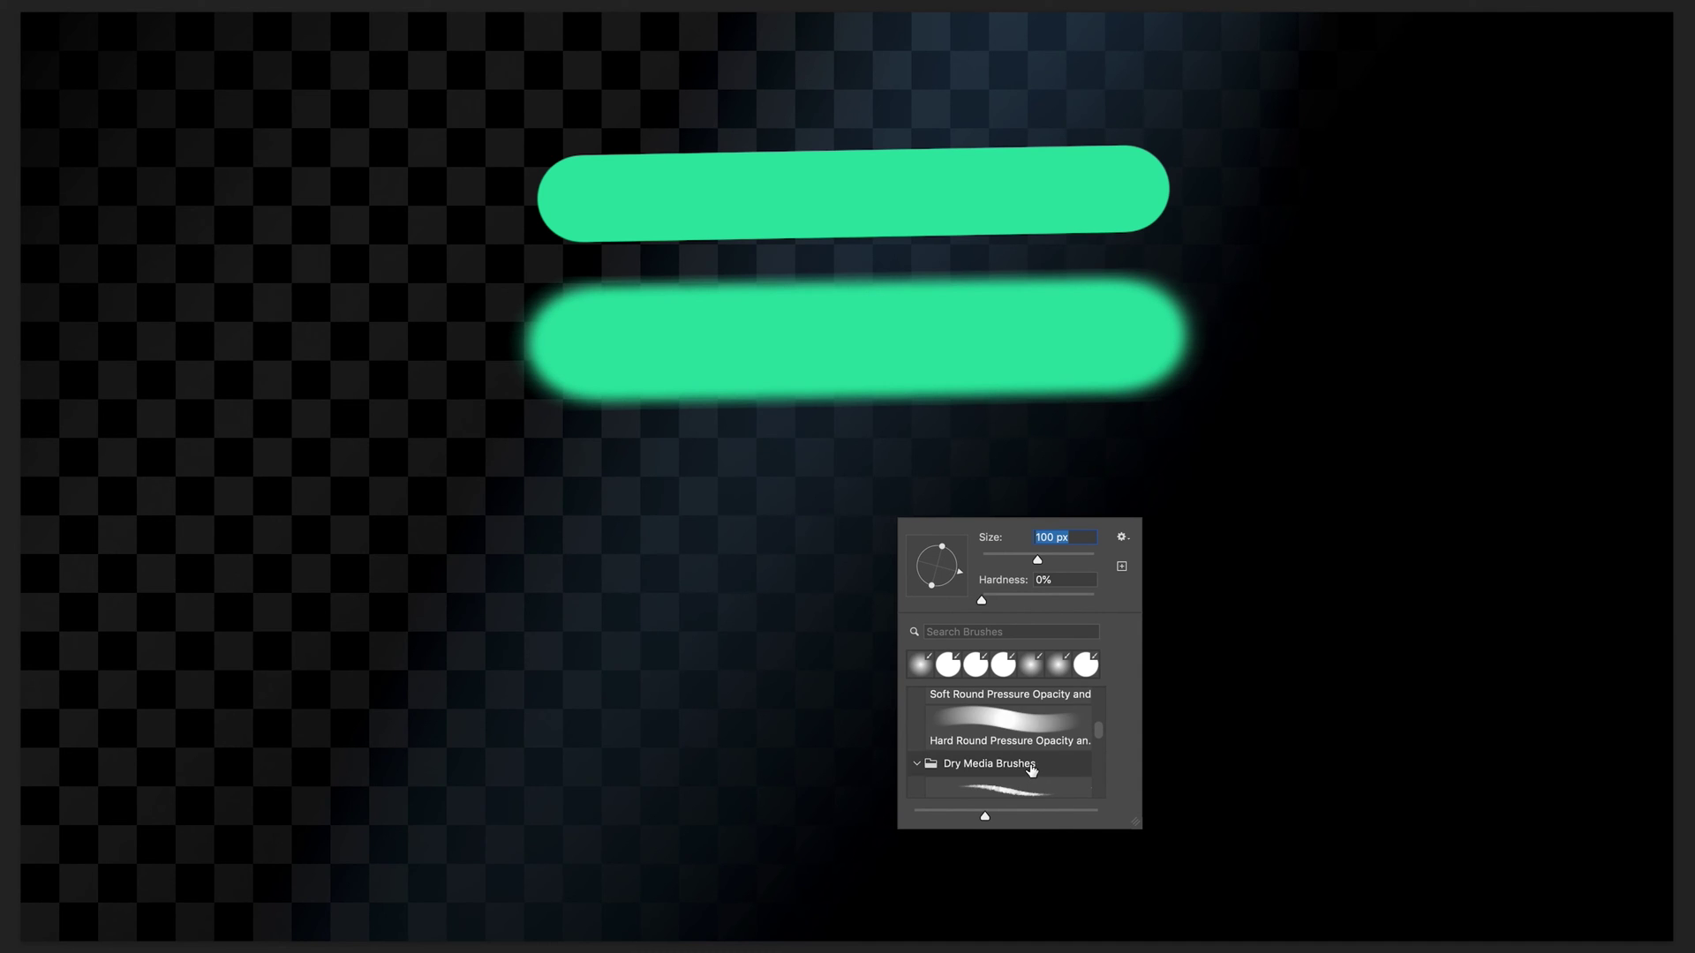
scroll(1086, 758, up, 9)
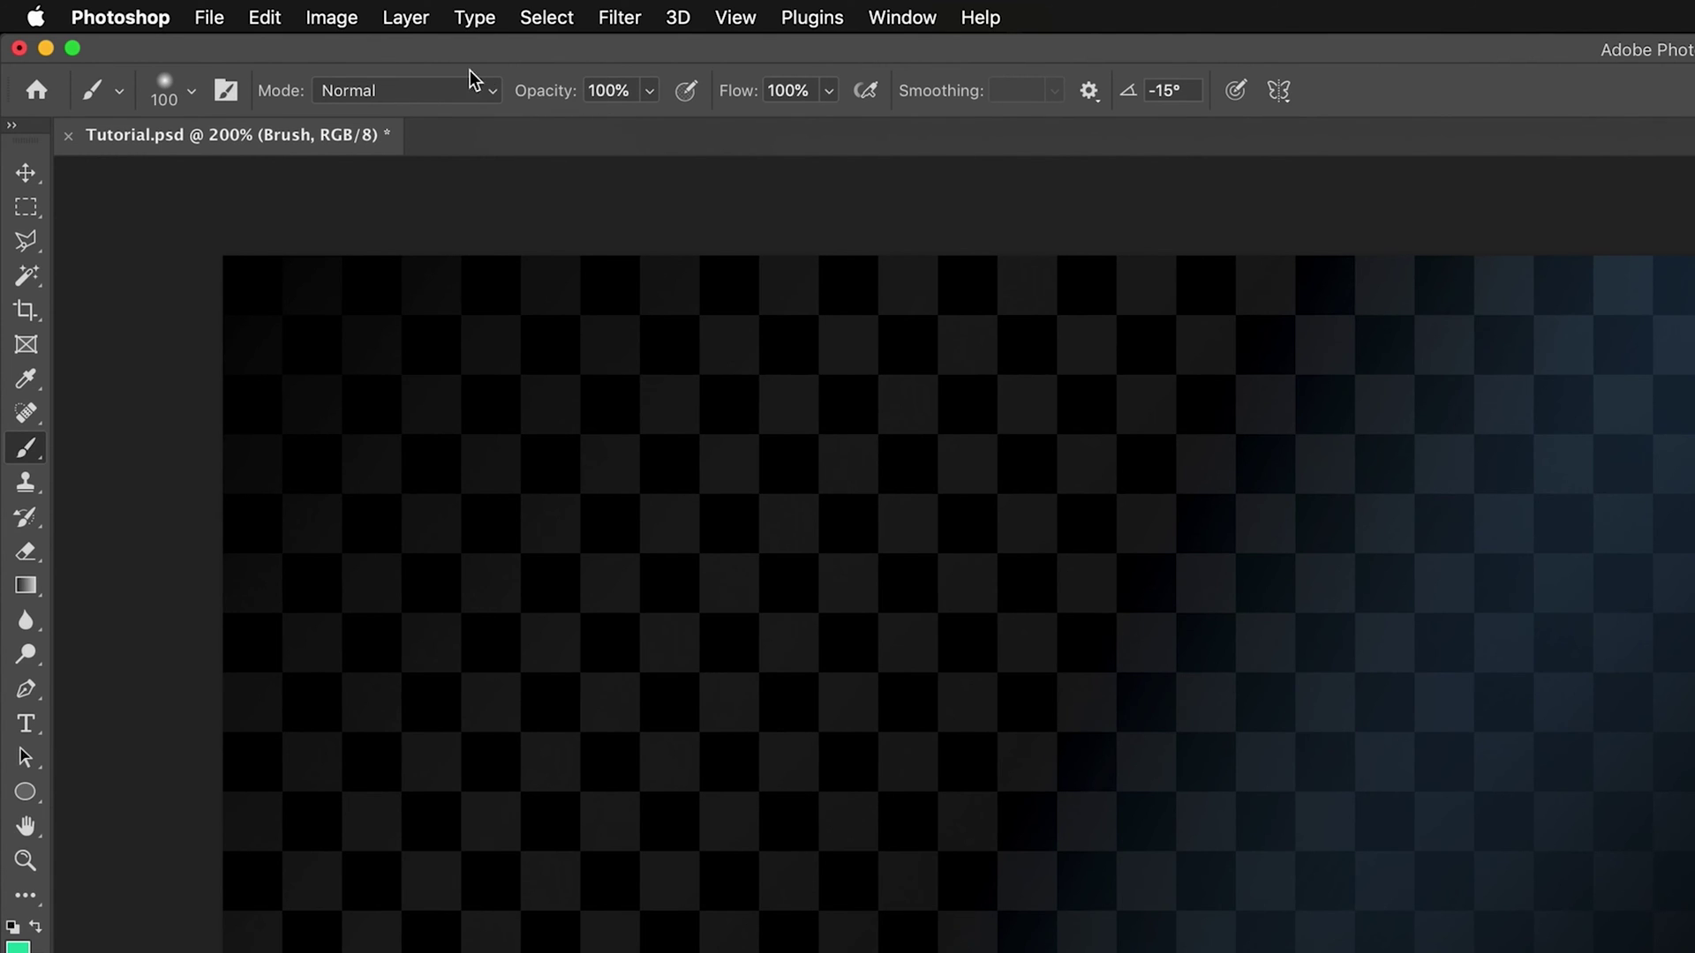
click(428, 101)
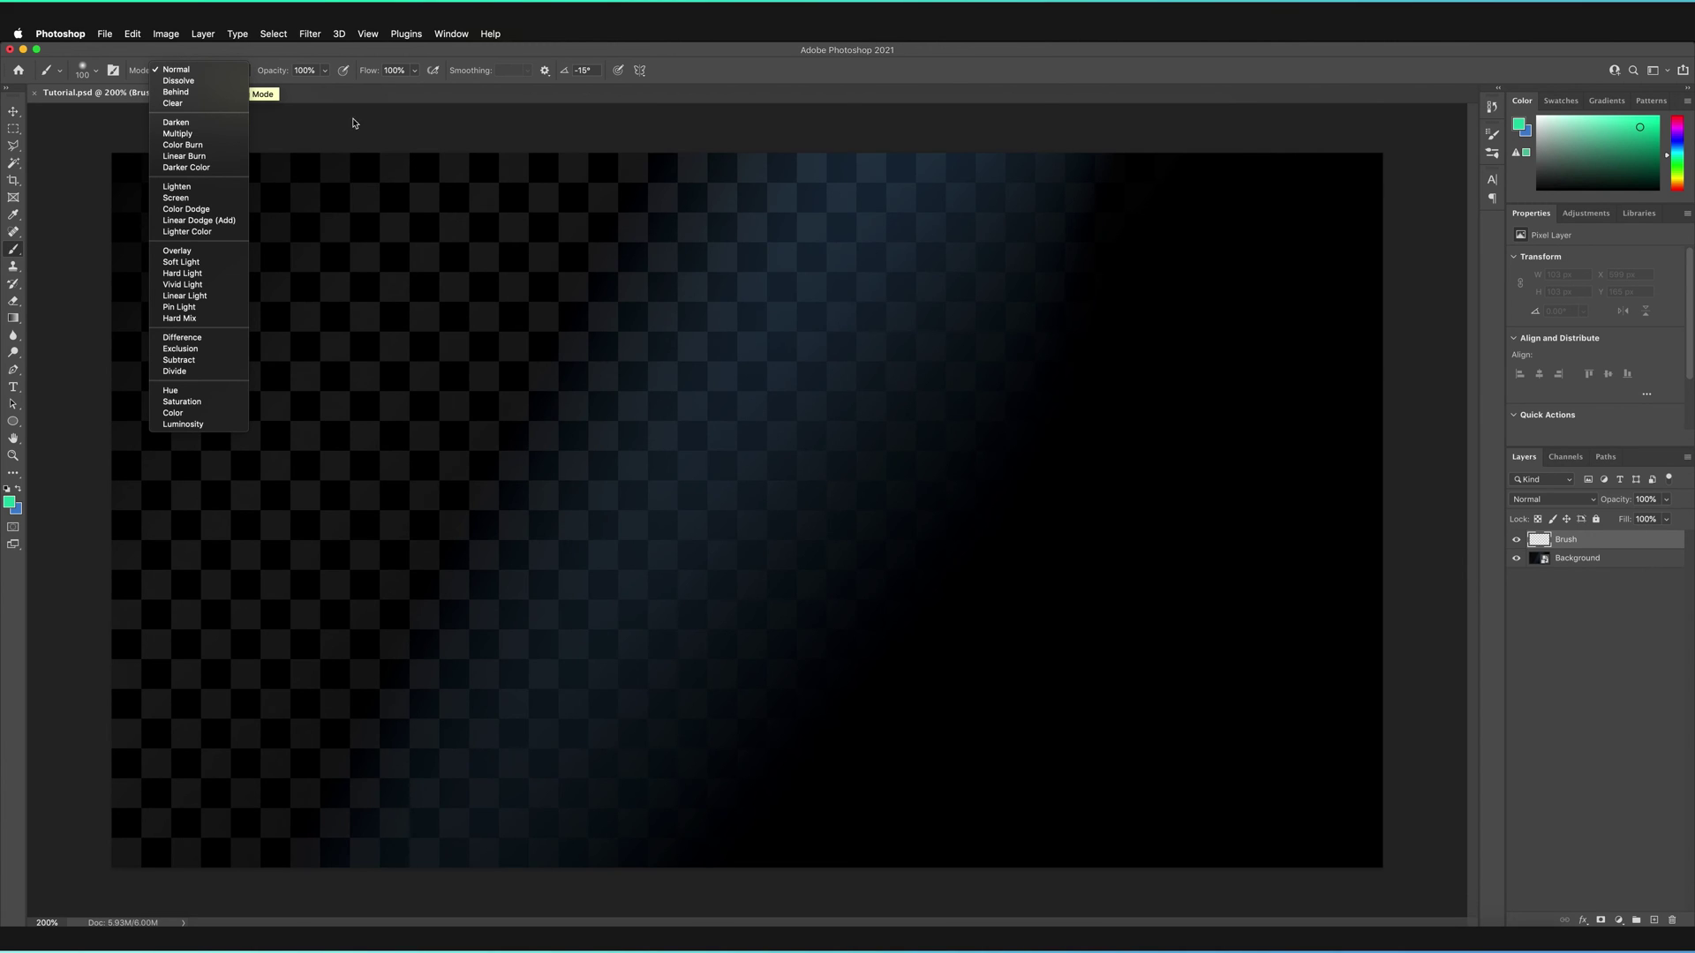
click(269, 78)
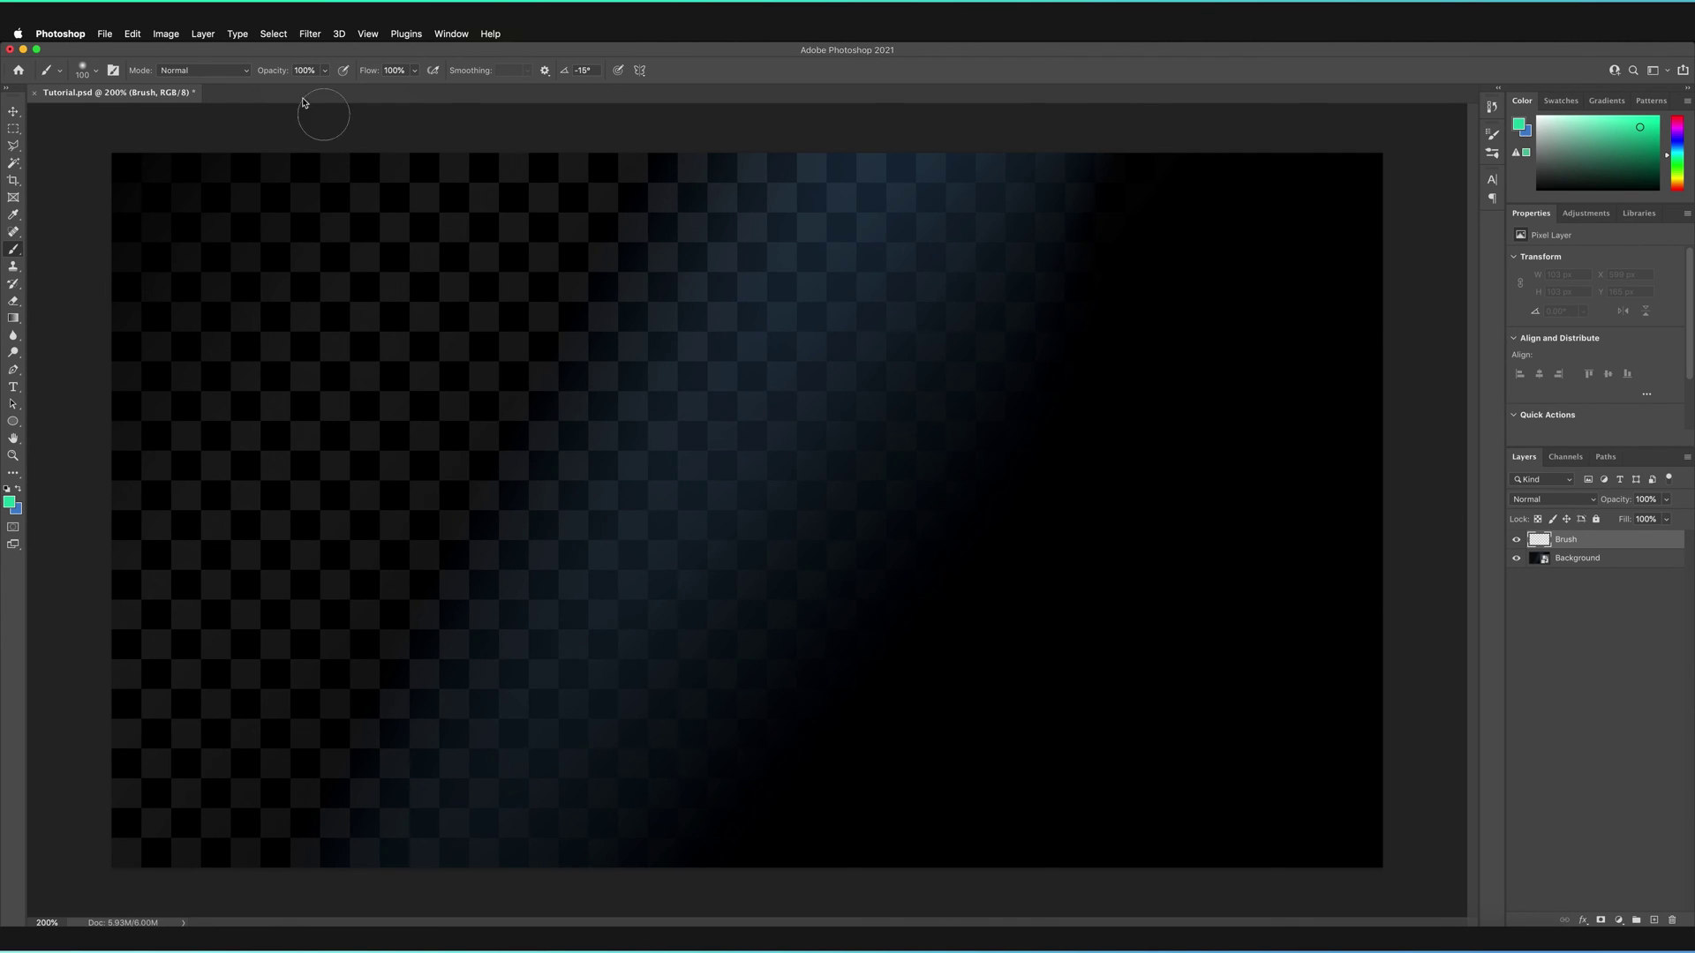
Restore a hard brush tip, paint a straight opaque stroke, then a 40%-opacity stroke beneath
key(shift+bracketright)
key(shift+bracketright)
key(shift+bracketright)
key(shift+bracketright)
click(588, 285)
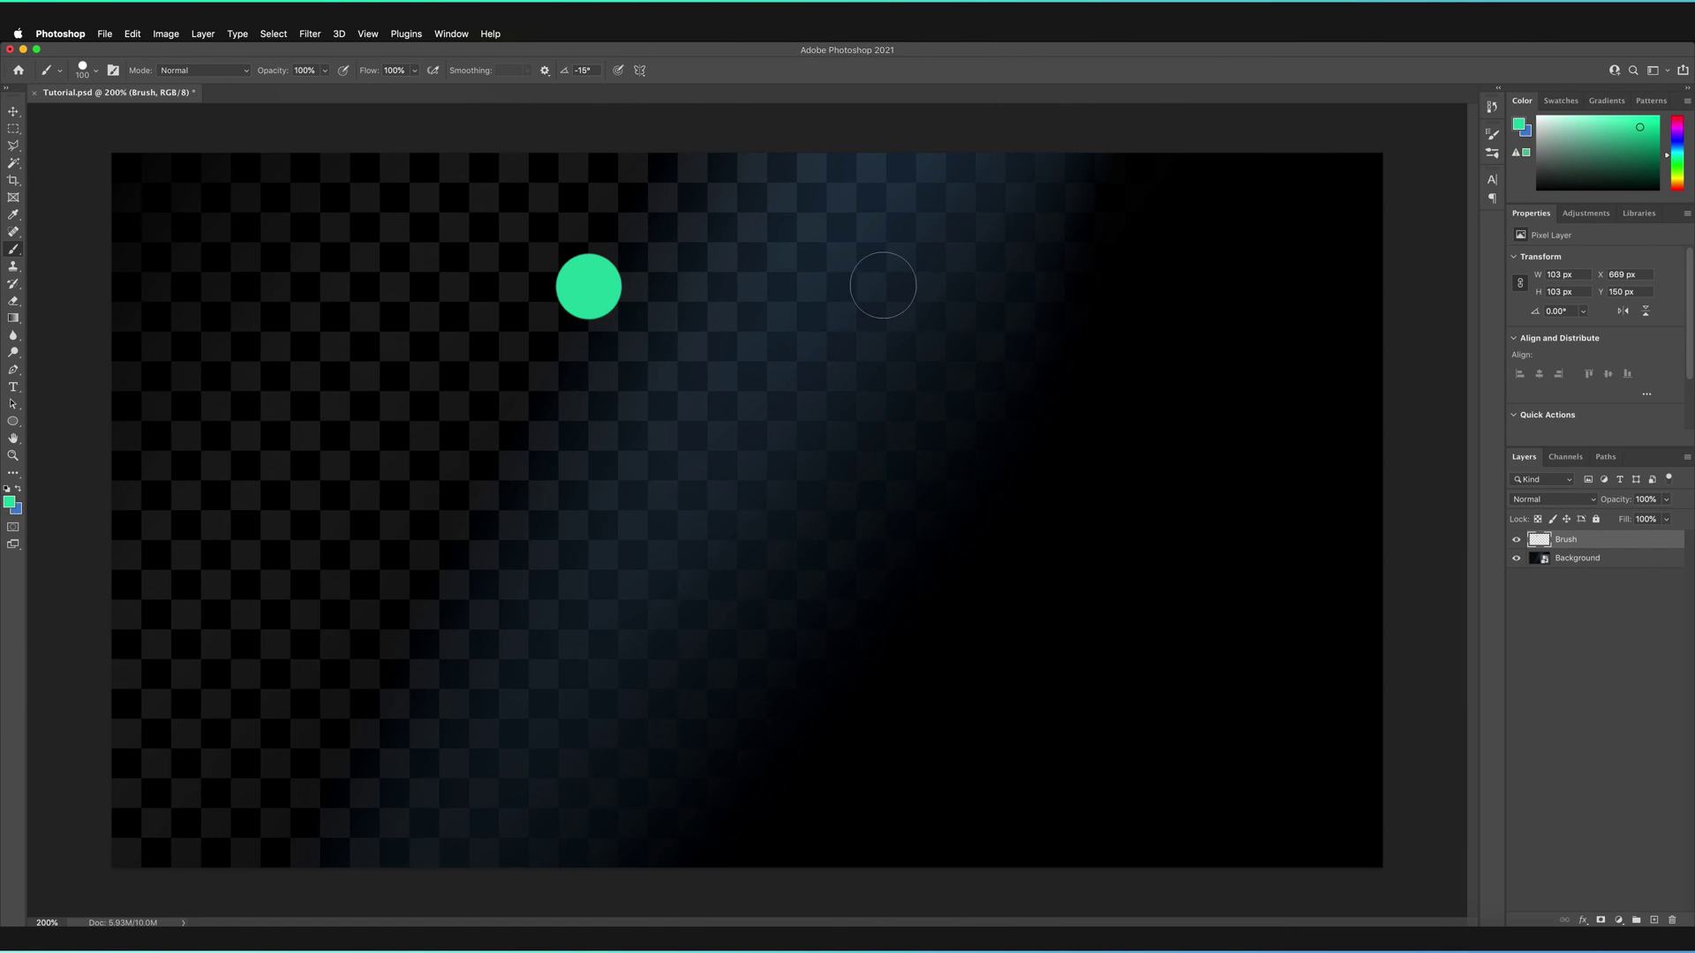
shift+click(949, 281)
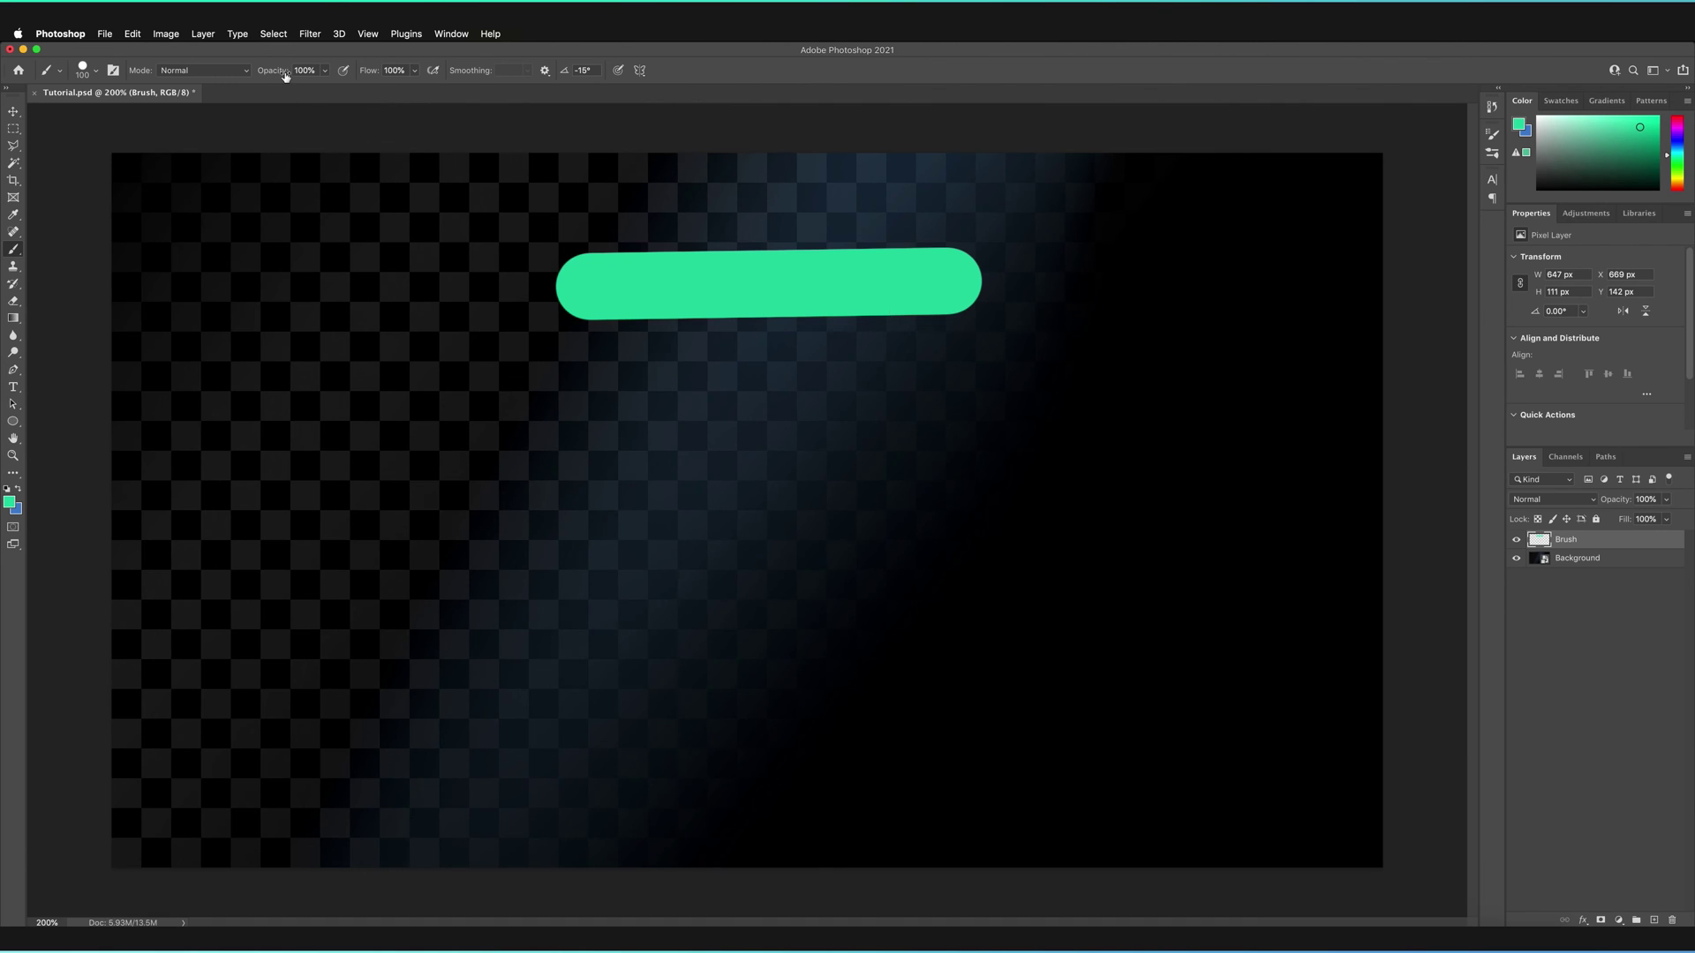
drag(285, 76, 239, 71)
drag(600, 439, 952, 417)
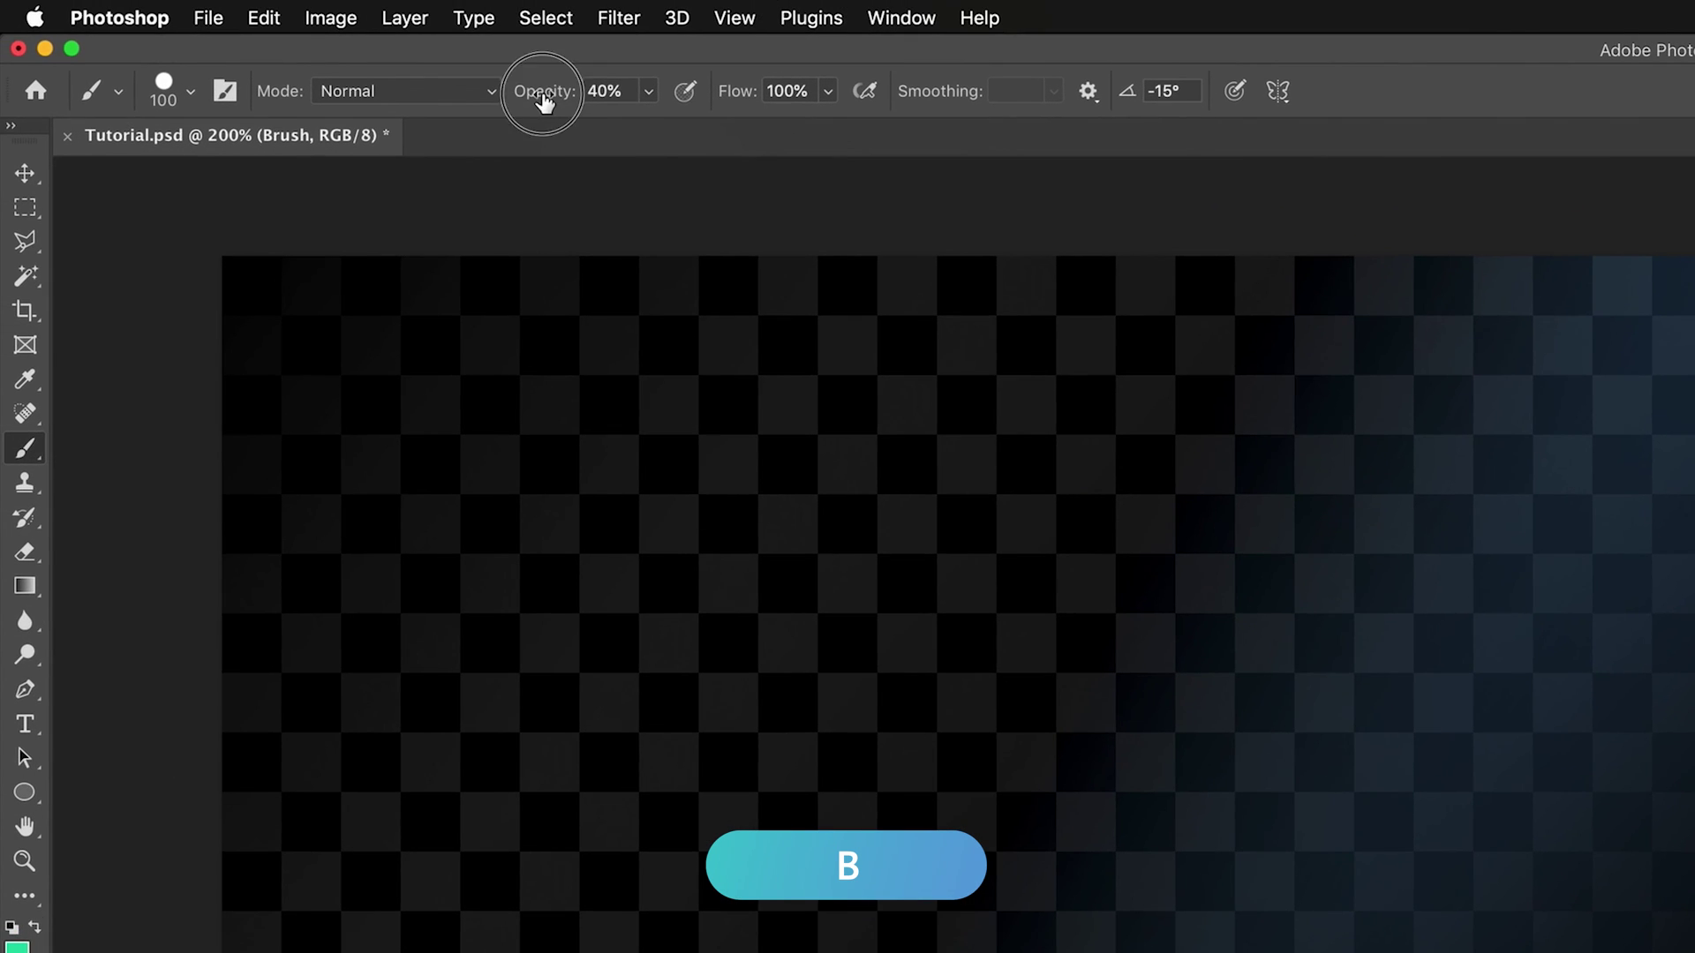
Raise the brush opacity back to 100% in the options bar
drag(543, 102, 662, 103)
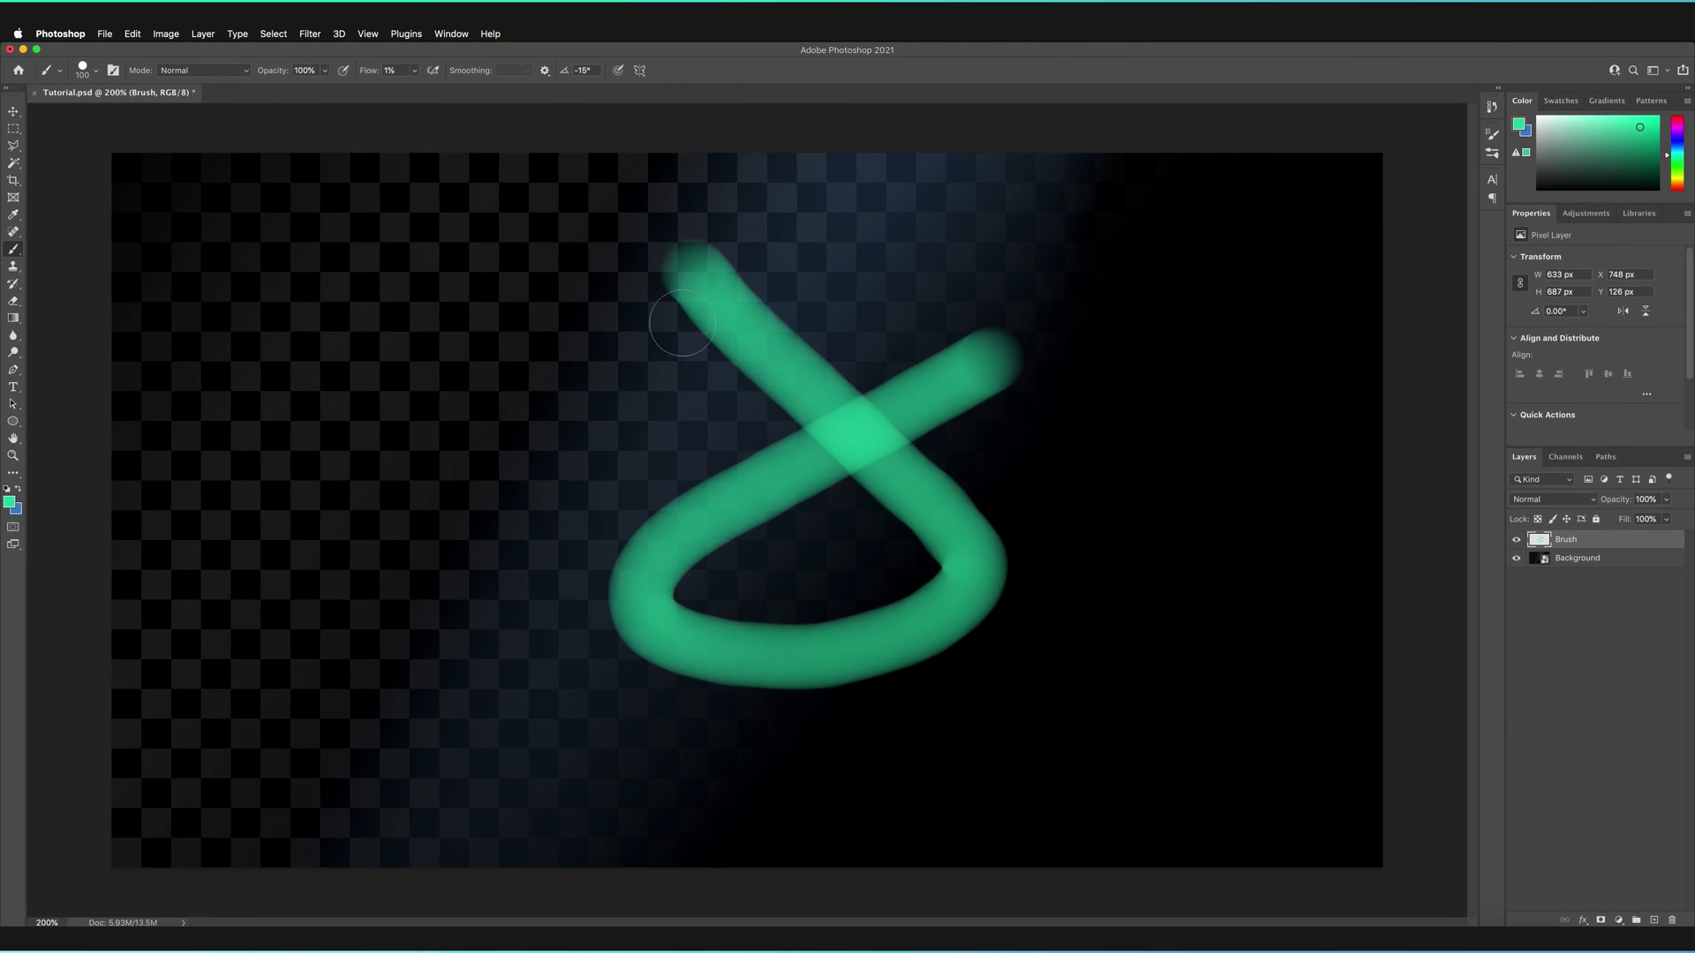
Set brush flow to 100% and lower opacity to around 40%
drag(369, 70, 431, 89)
drag(279, 74, 242, 74)
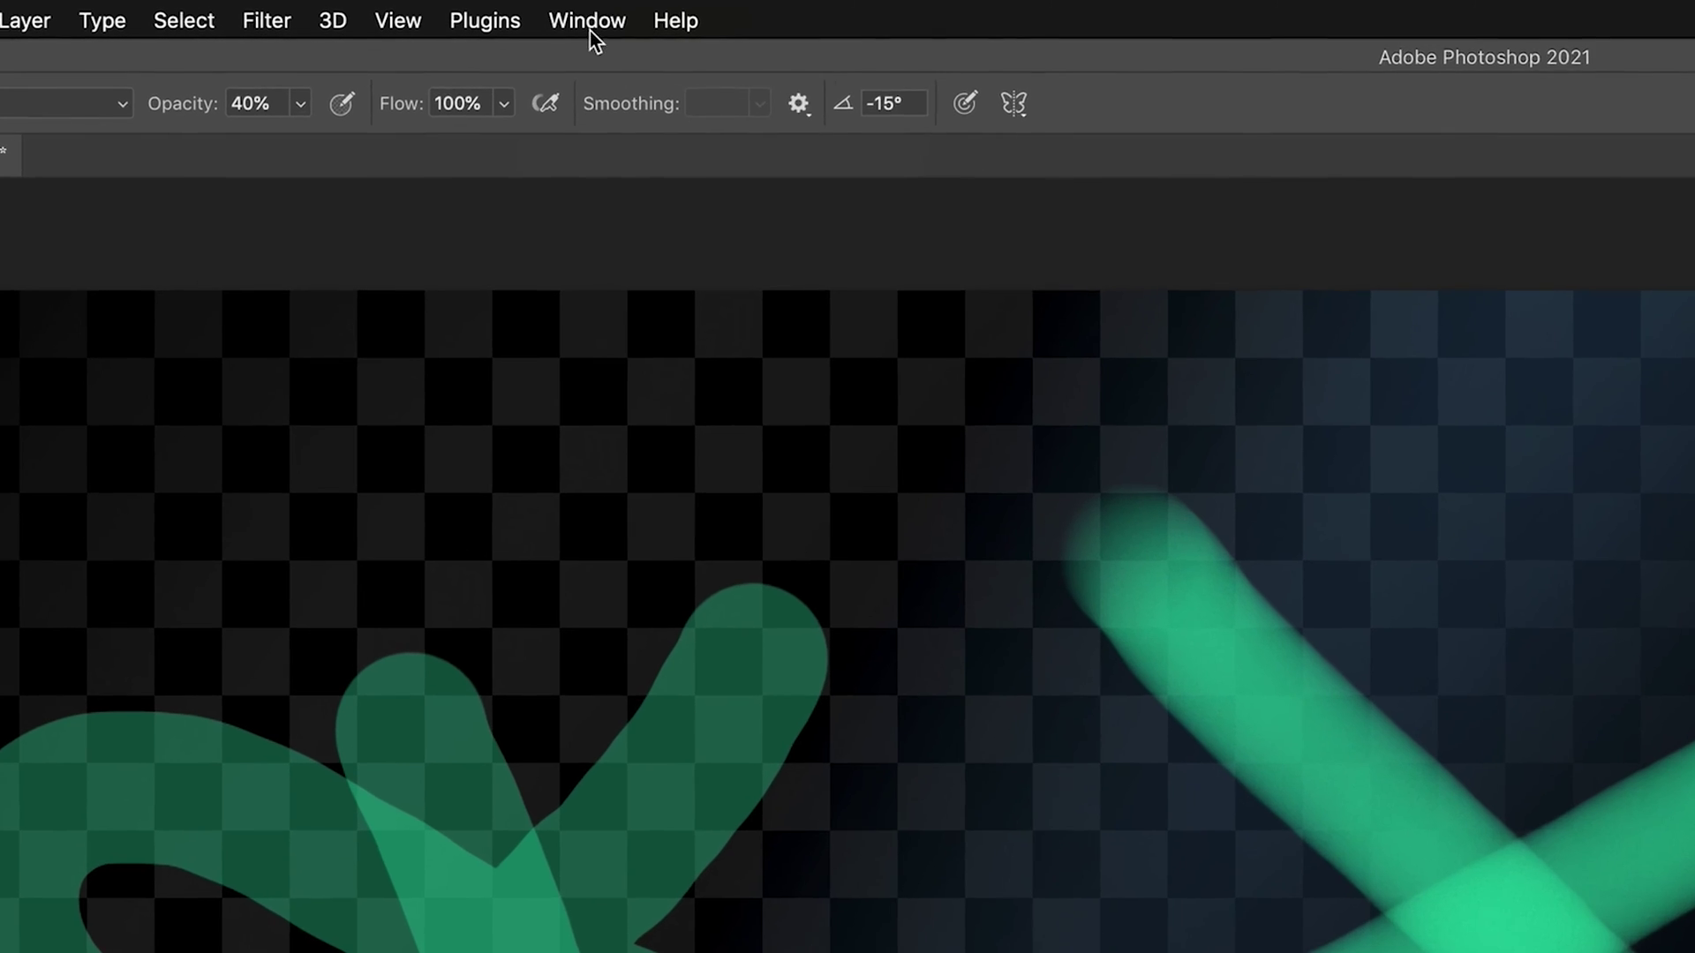
Show the Brush Settings panel from the Window menu
click(590, 26)
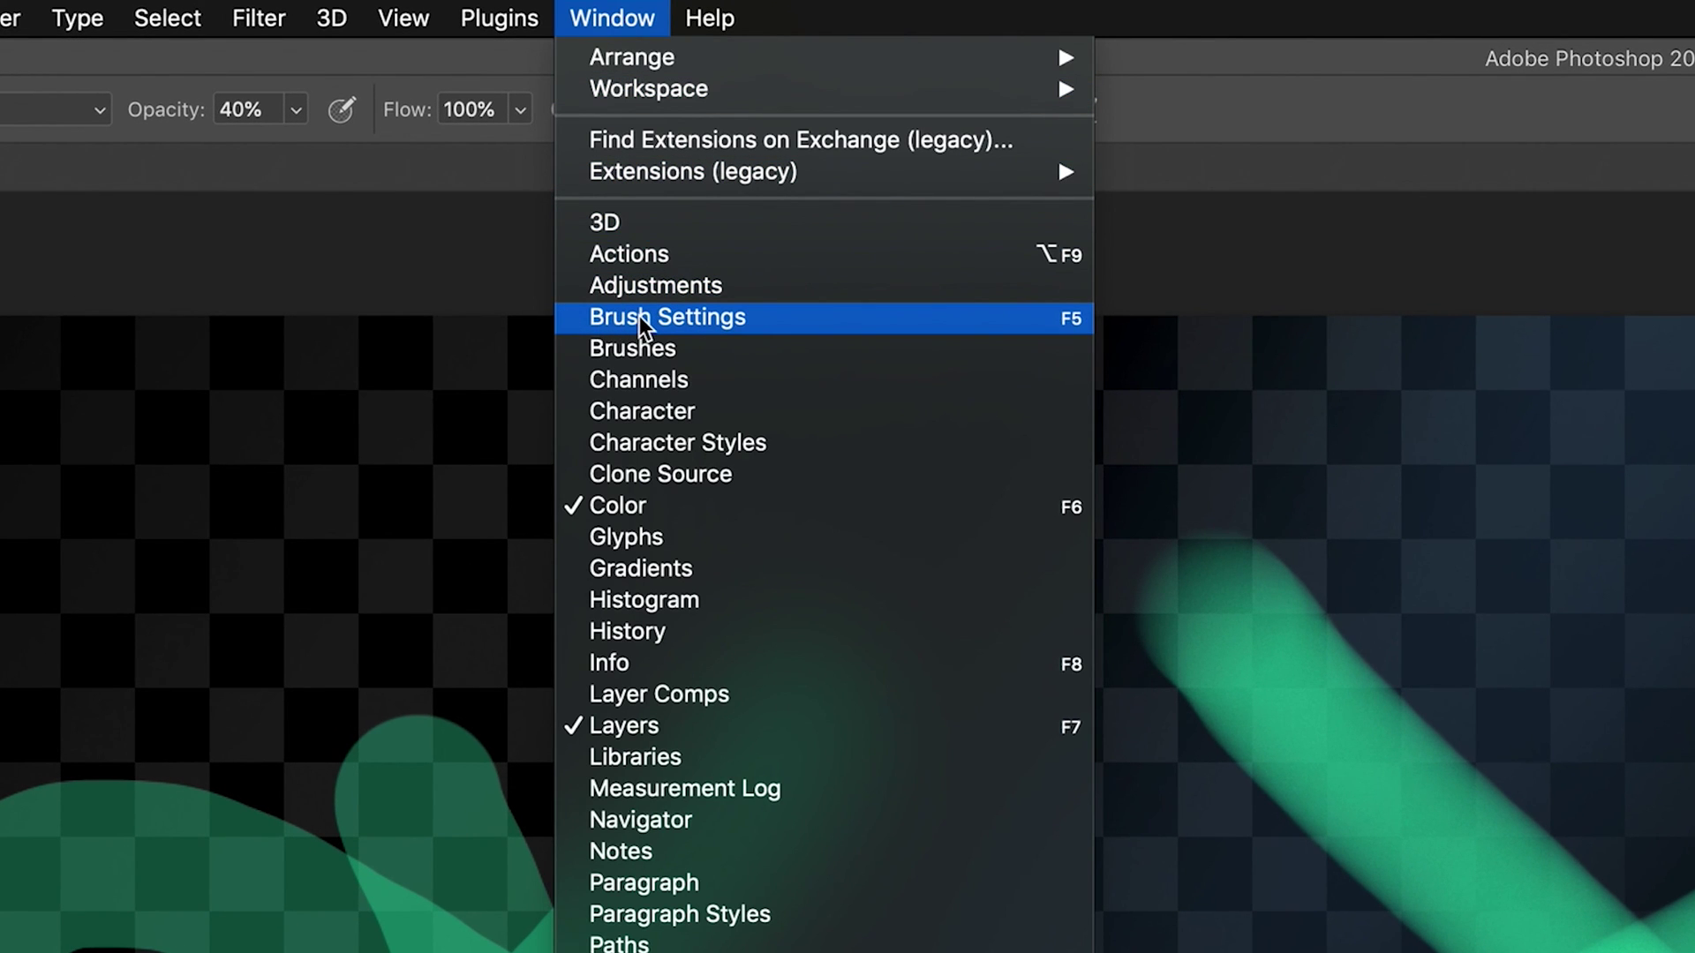
click(639, 316)
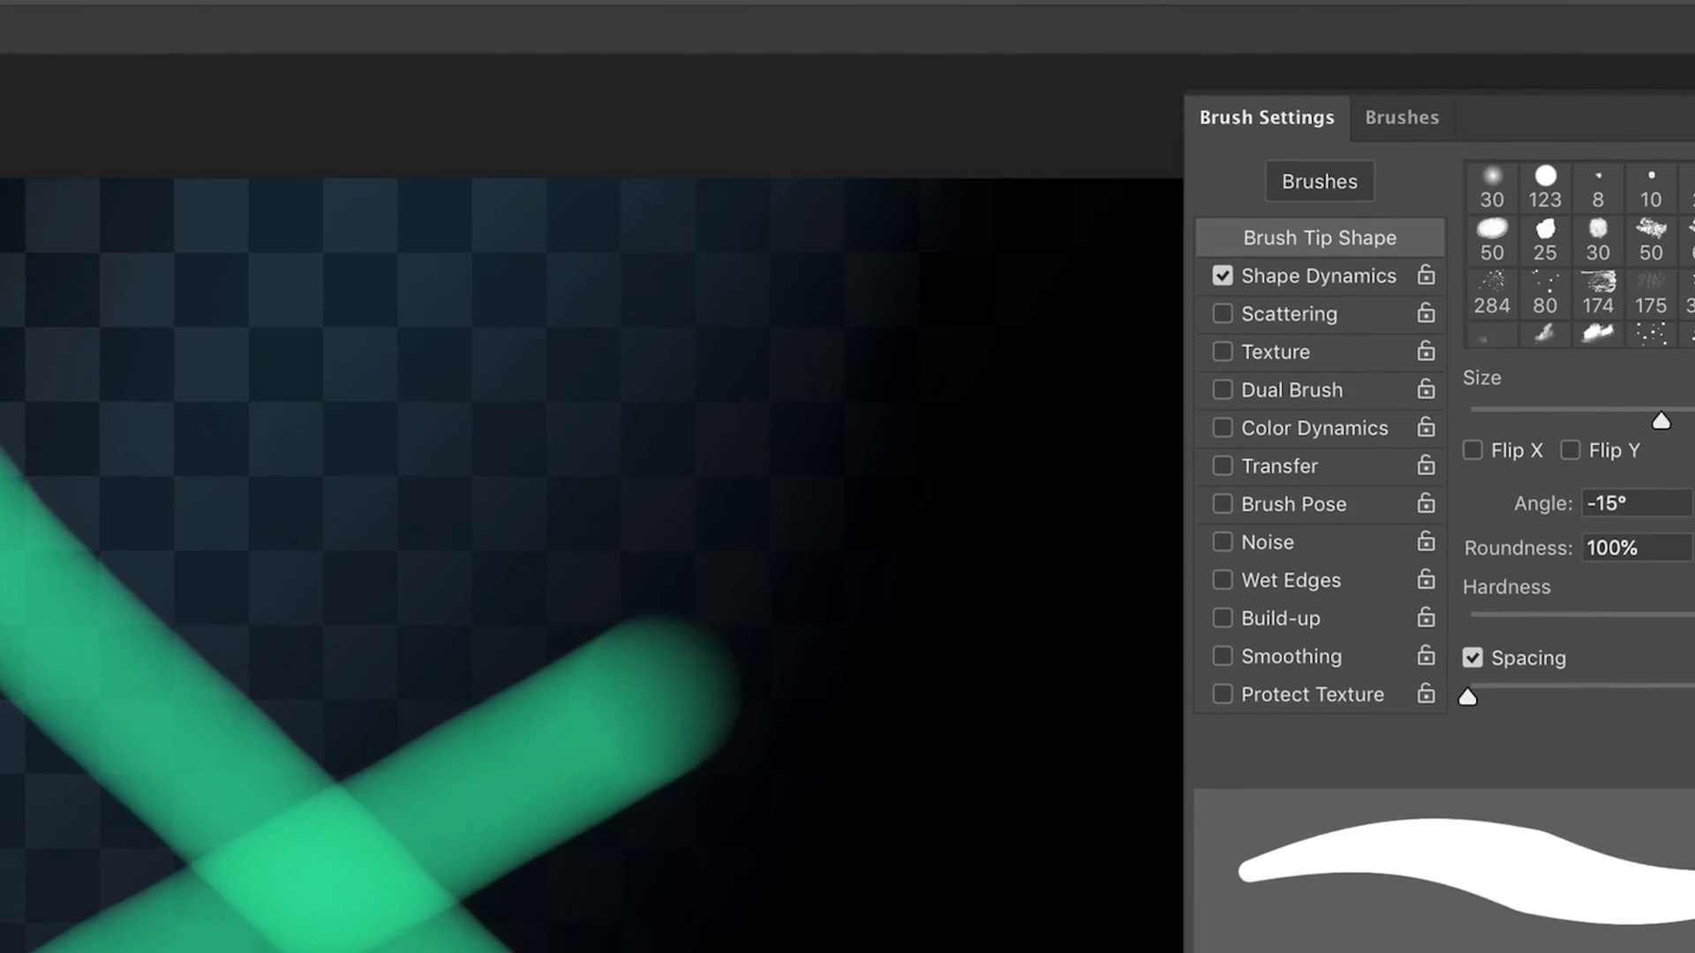